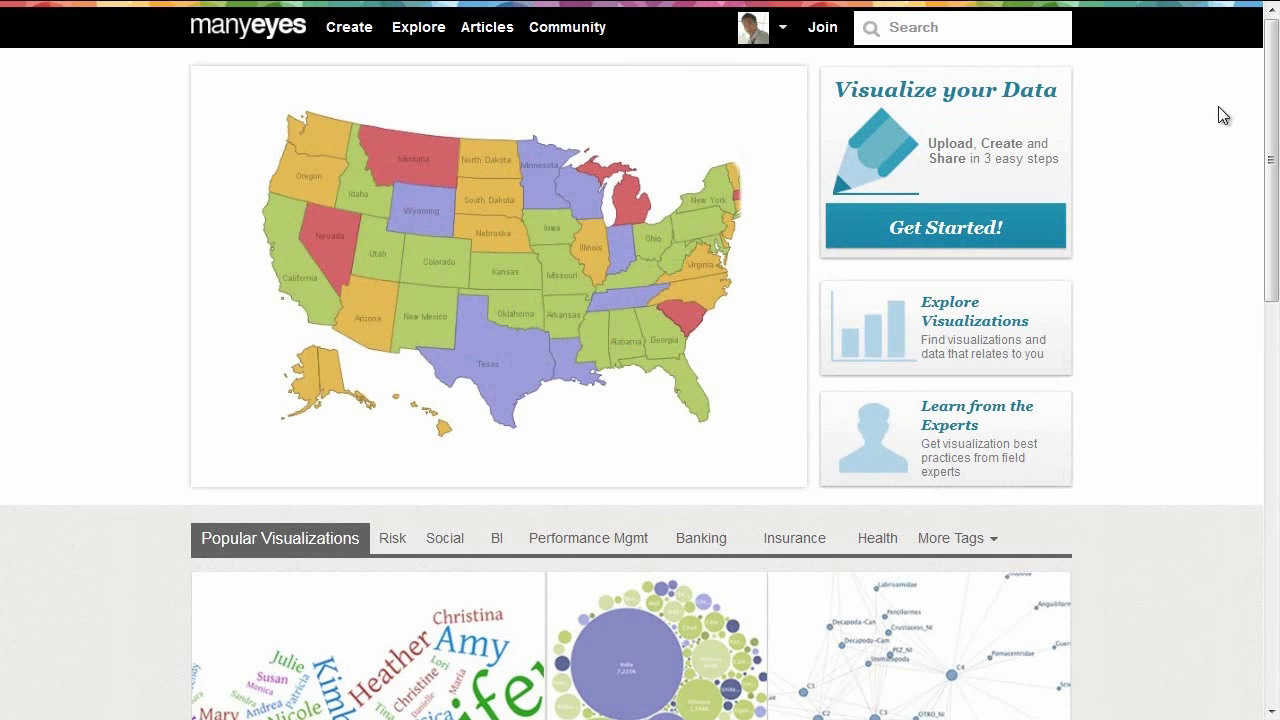
Scroll down through the Many Eyes home page and back up toward the top
scroll(1270, 115, down, 1)
scroll(1278, 322, down, 4)
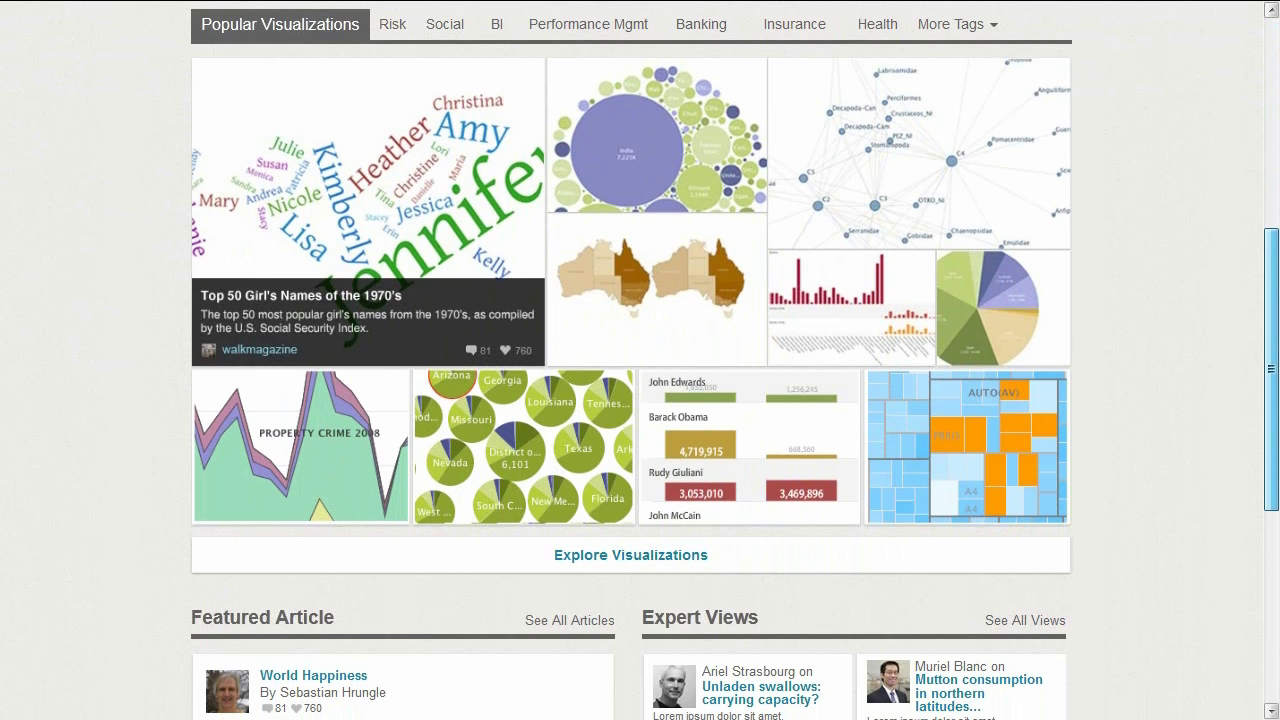
scroll(1272, 370, down, 4)
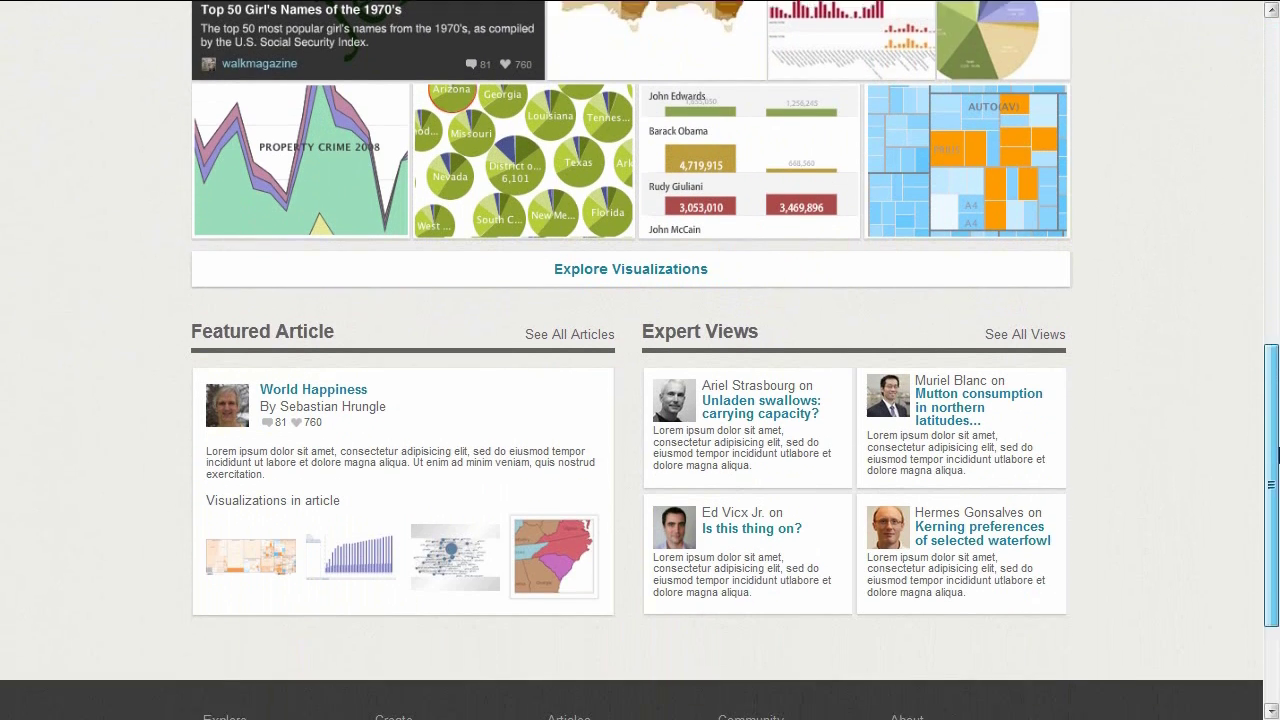
scroll(1277, 510, down, 1)
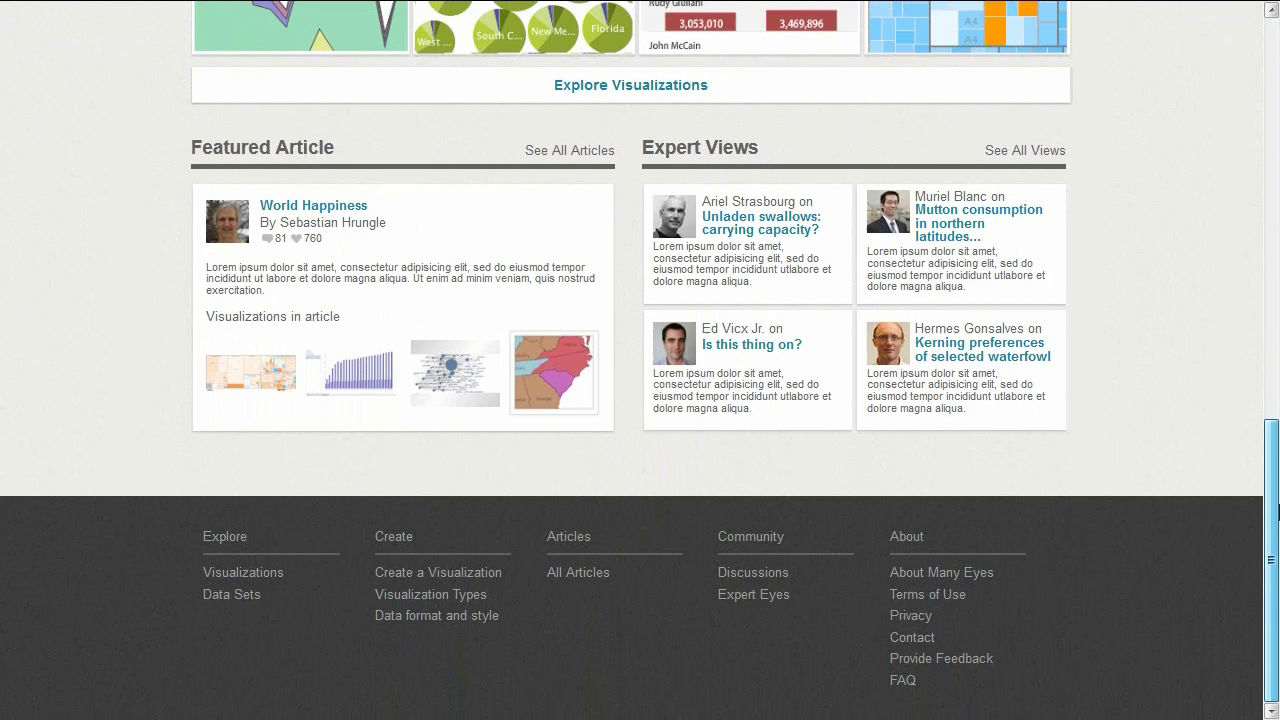
scroll(1277, 510, up, 10)
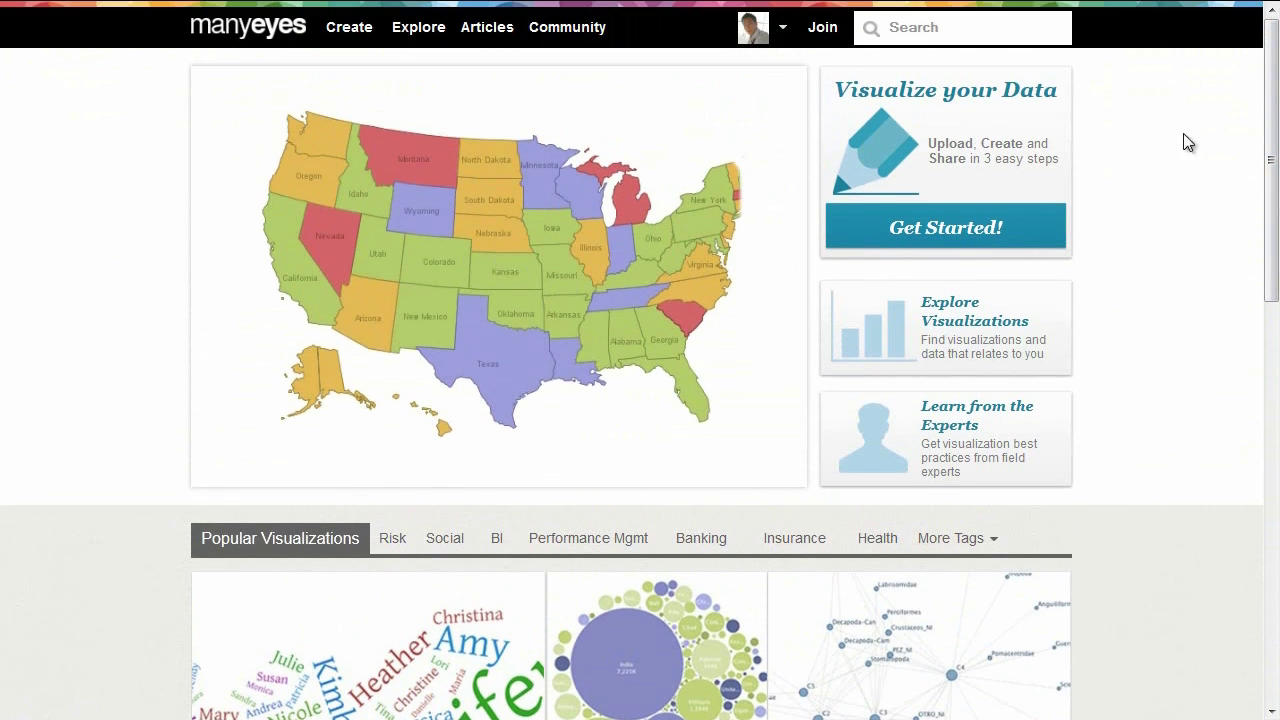
Start a free-text data upload and paste the Final Code 3 tweets over the placeholder
click(950, 228)
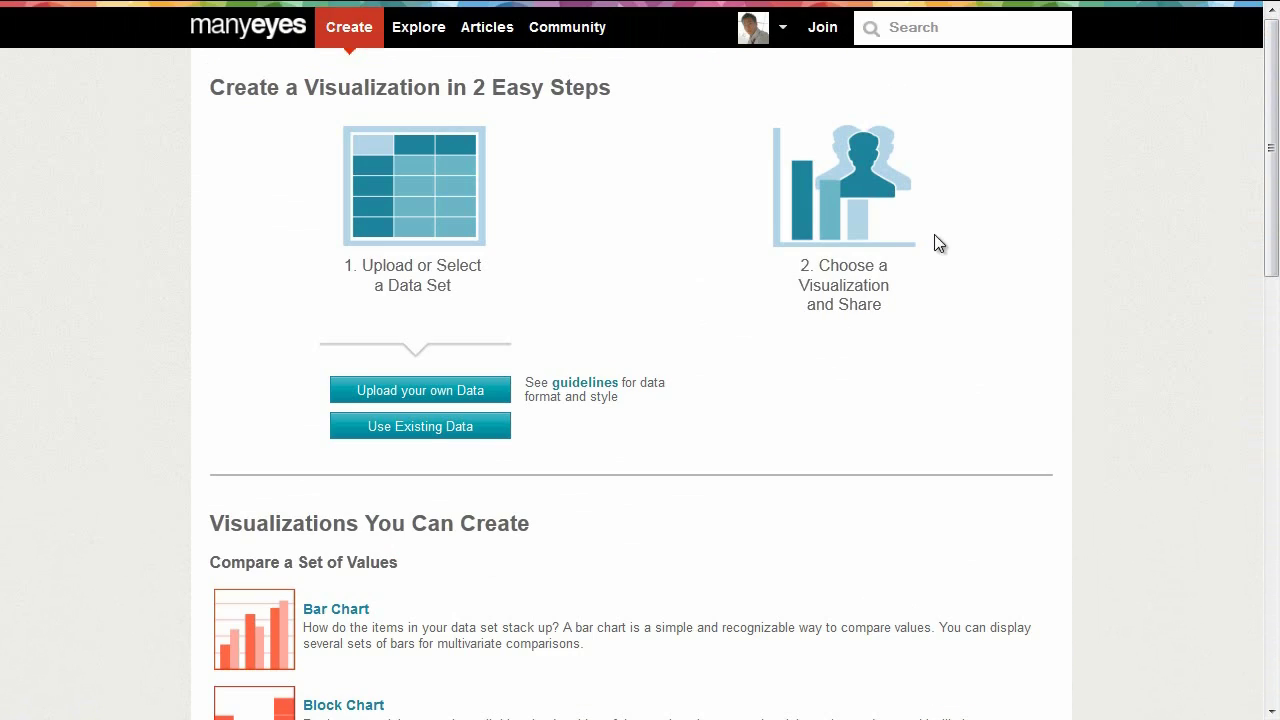
click(417, 392)
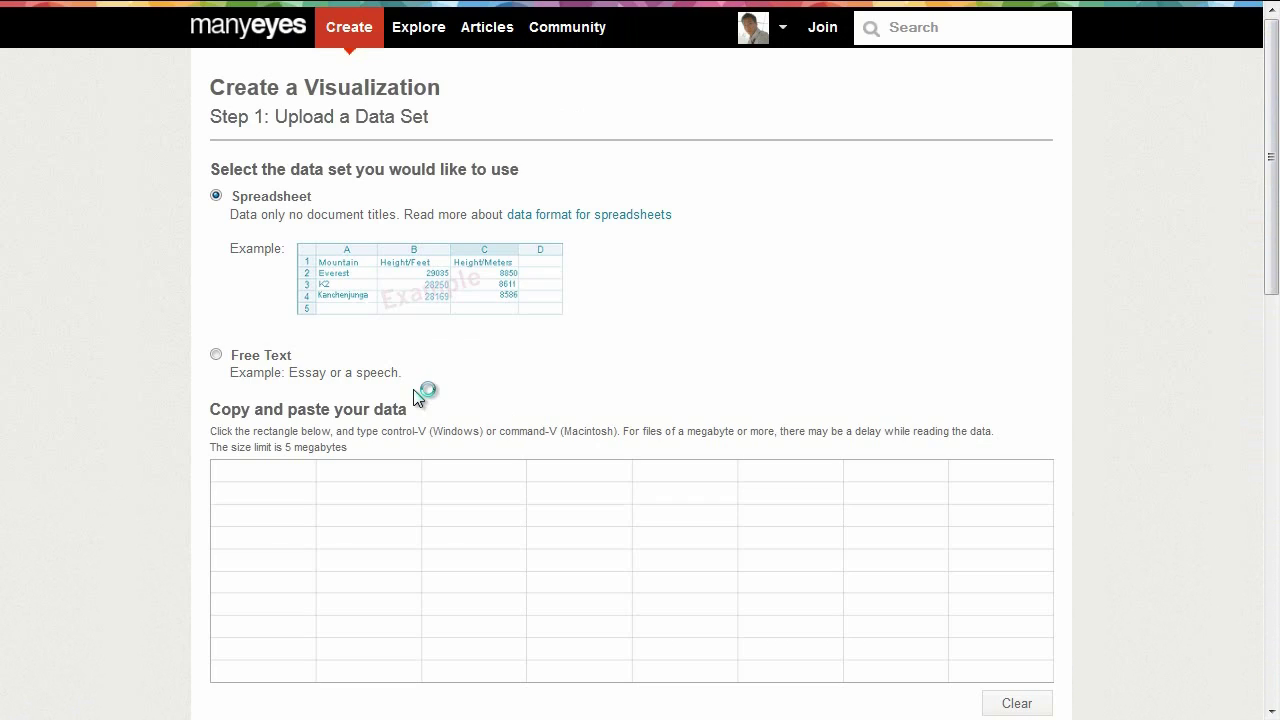
click(215, 354)
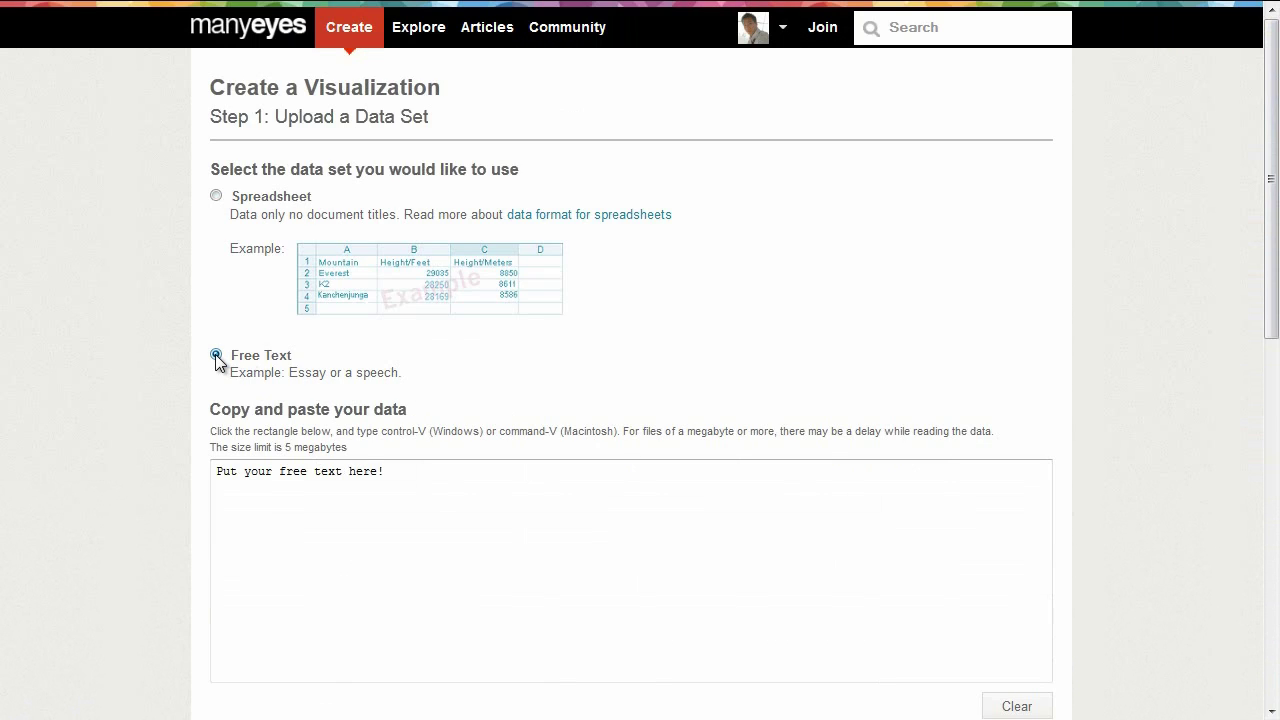
drag(400, 472, 216, 472)
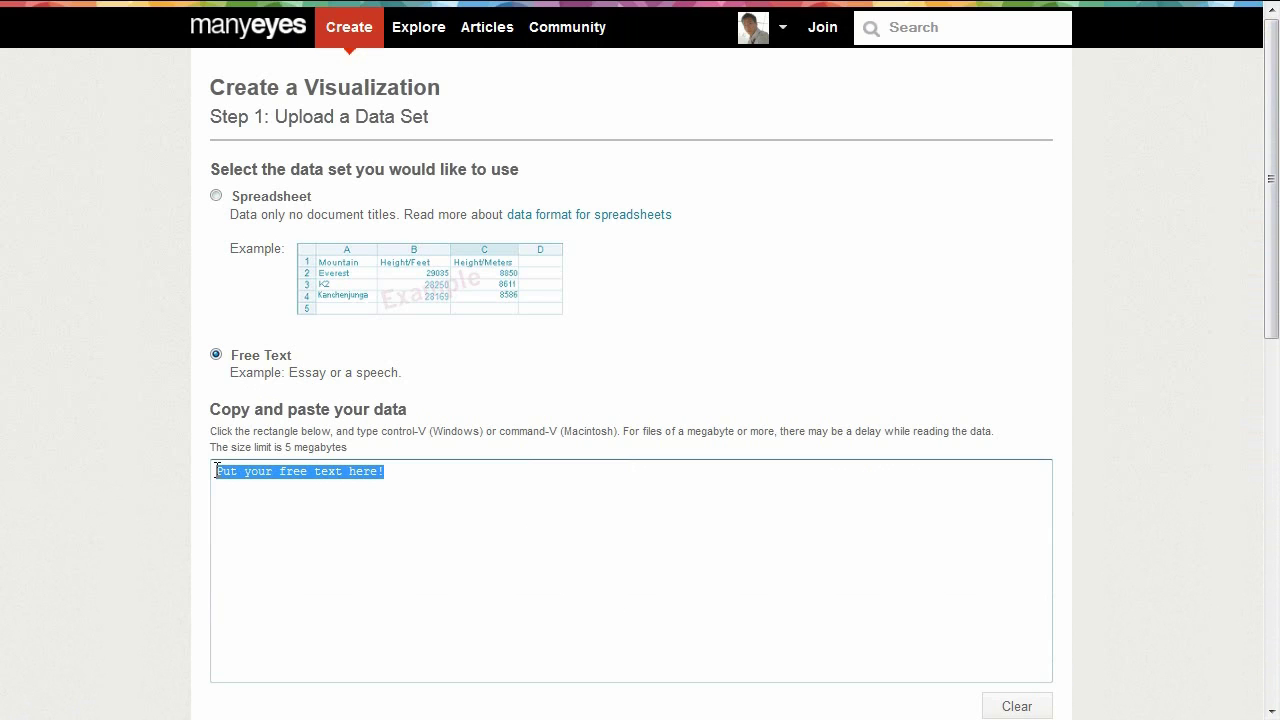
right_click(226, 472)
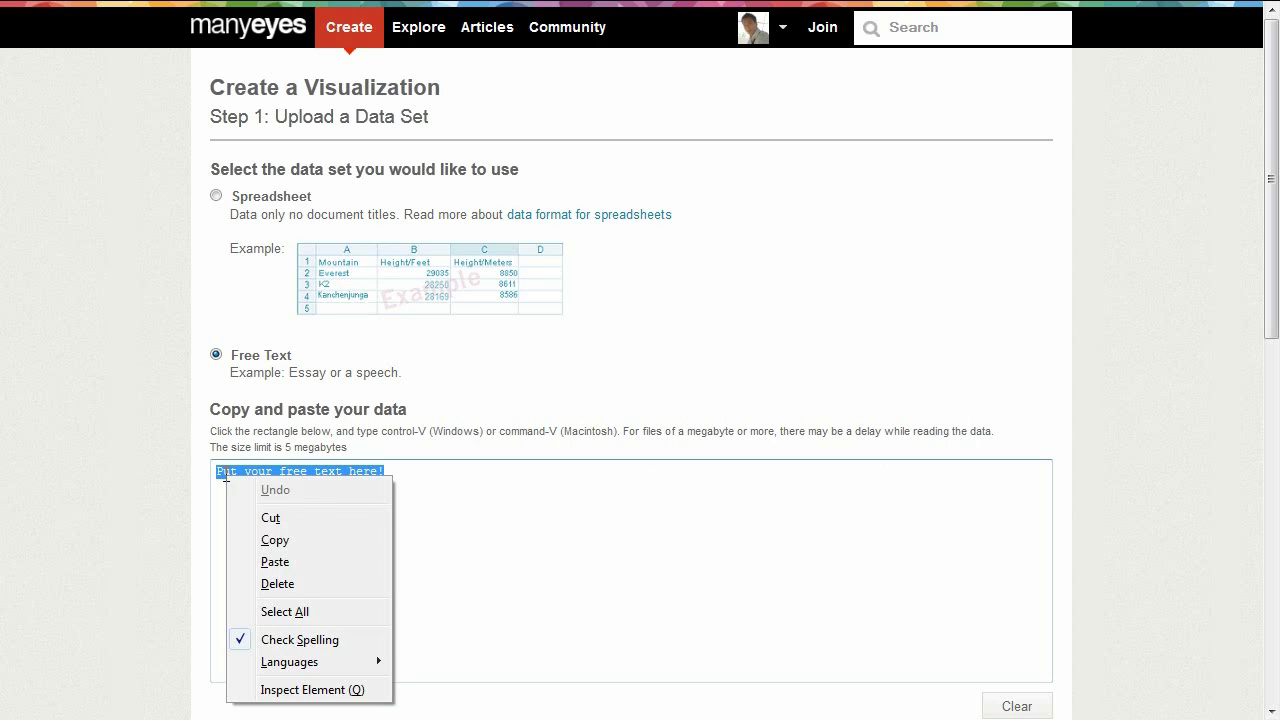
click(277, 560)
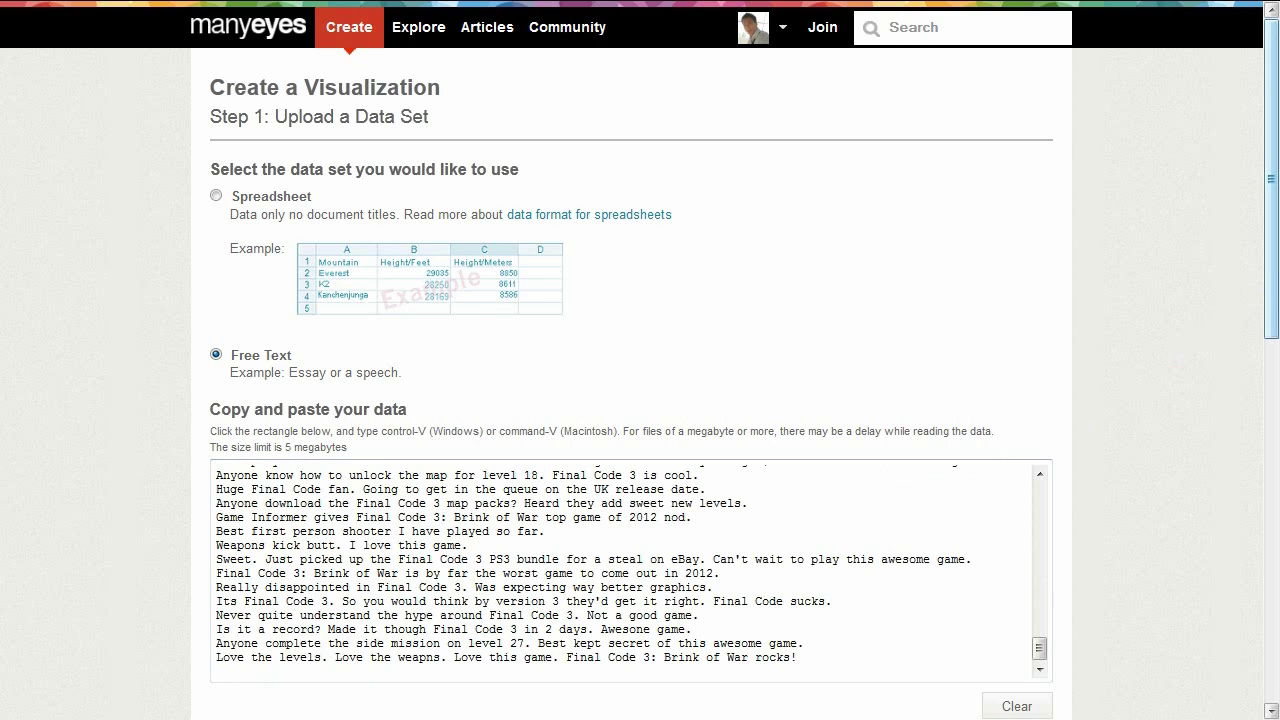
Title the data set 'Final Code 3 - Tweets' with source 'Twitter'
drag(1274, 290, 1277, 538)
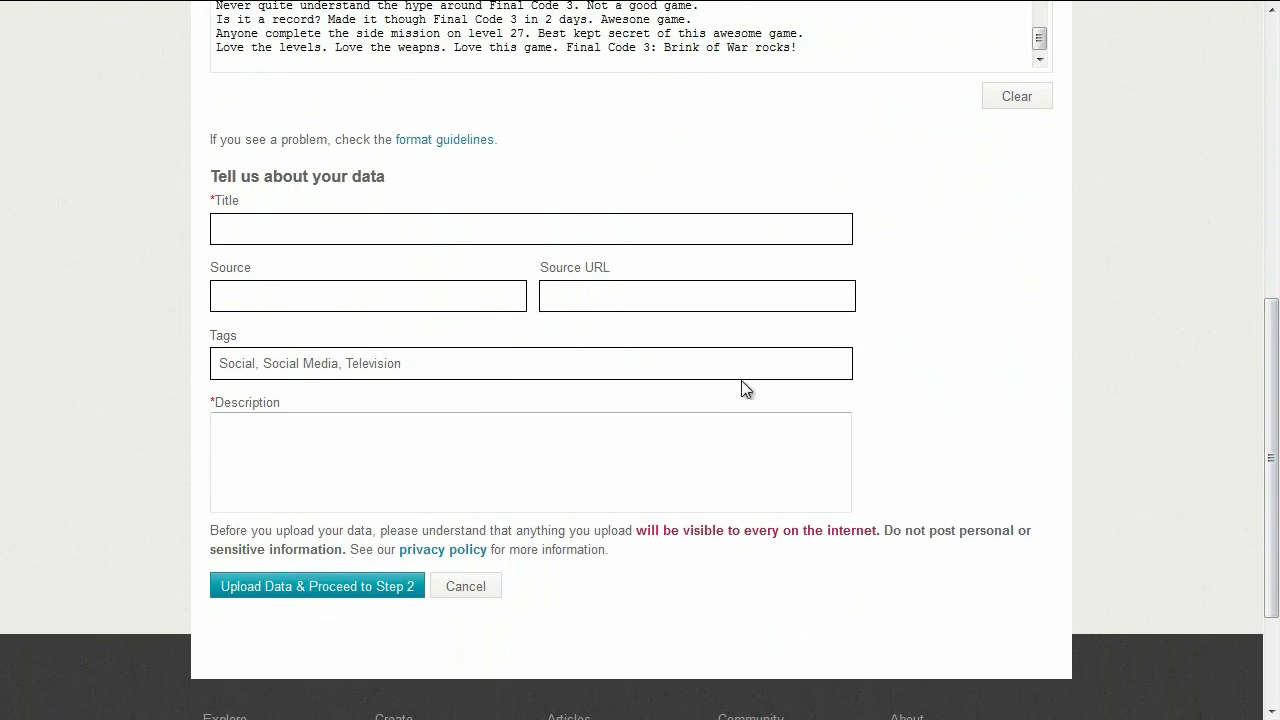
click(520, 226)
text(Final Code 3 - Tweets)
text(Twitter)
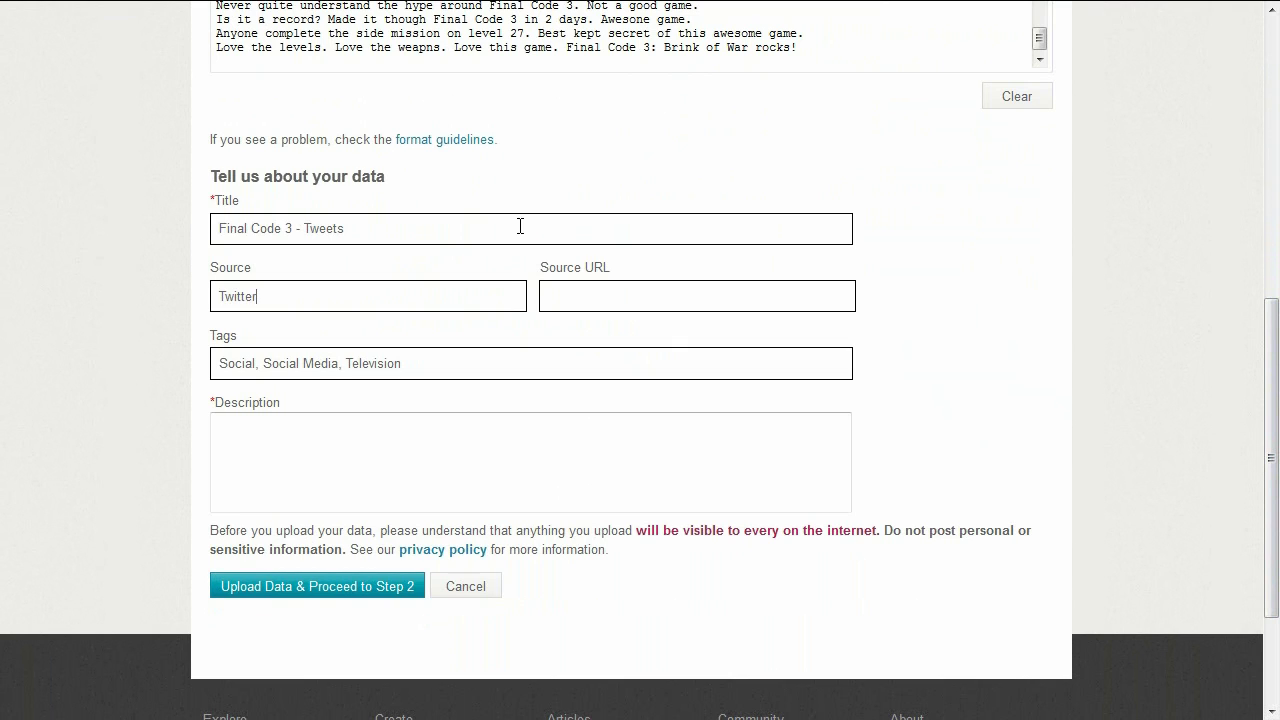
Upload the tweet data and preview it as a word tree searched for 'game'
click(316, 583)
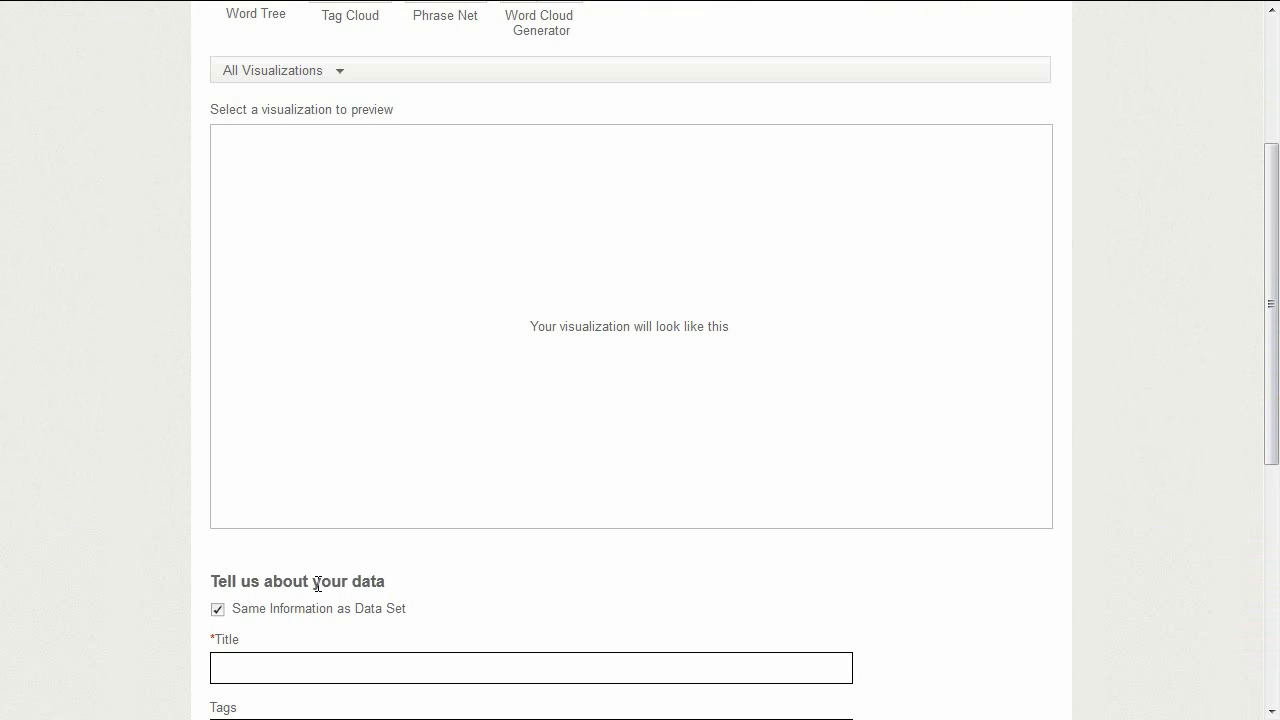
drag(1275, 400, 1277, 264)
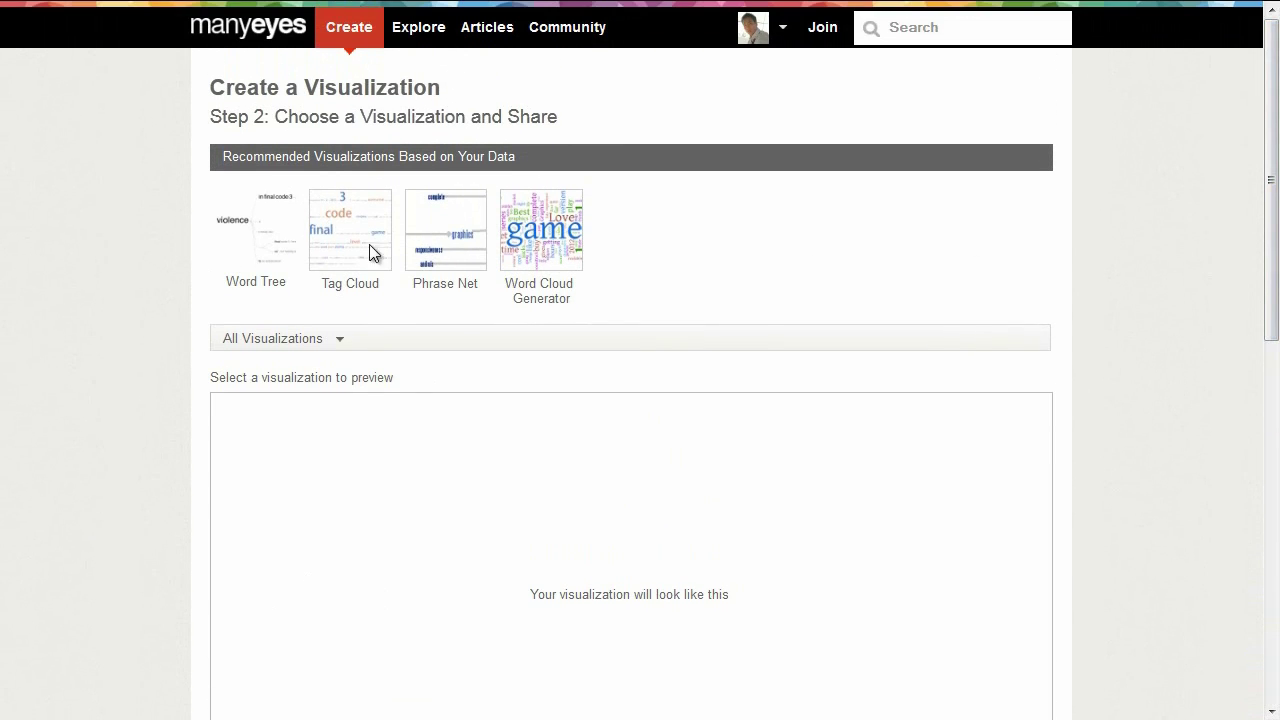
click(280, 234)
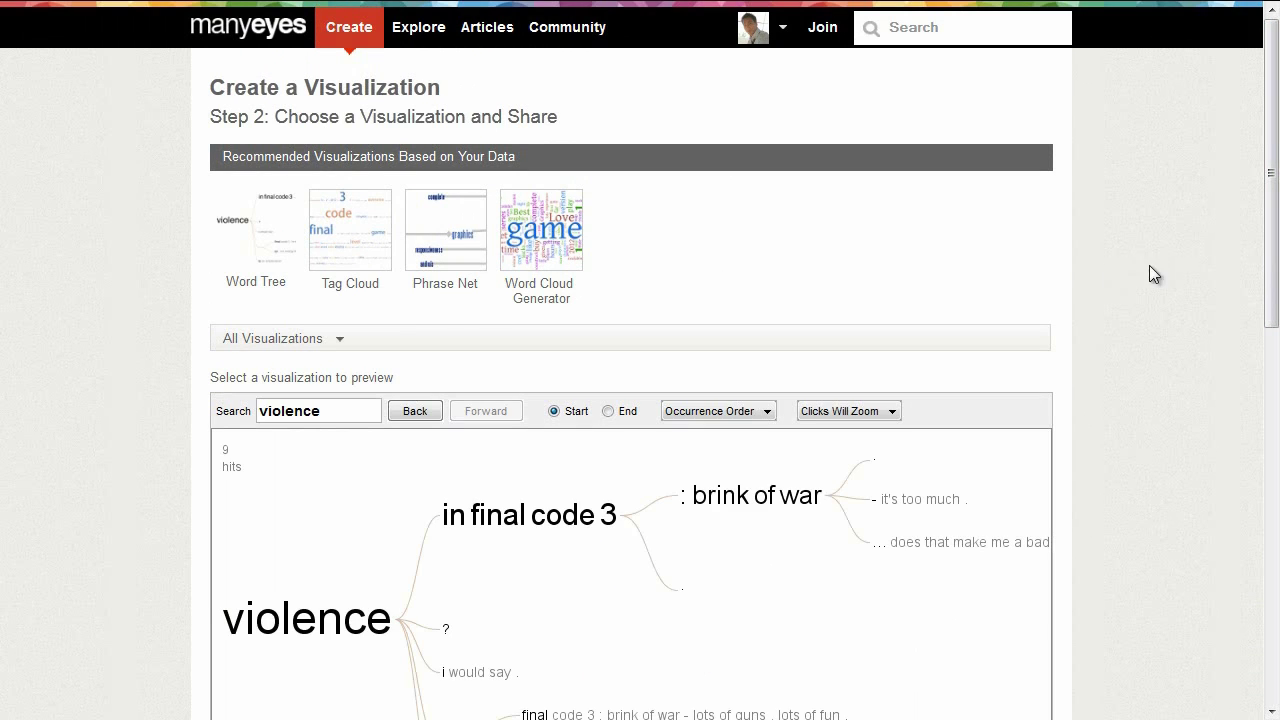
drag(1277, 262, 1257, 349)
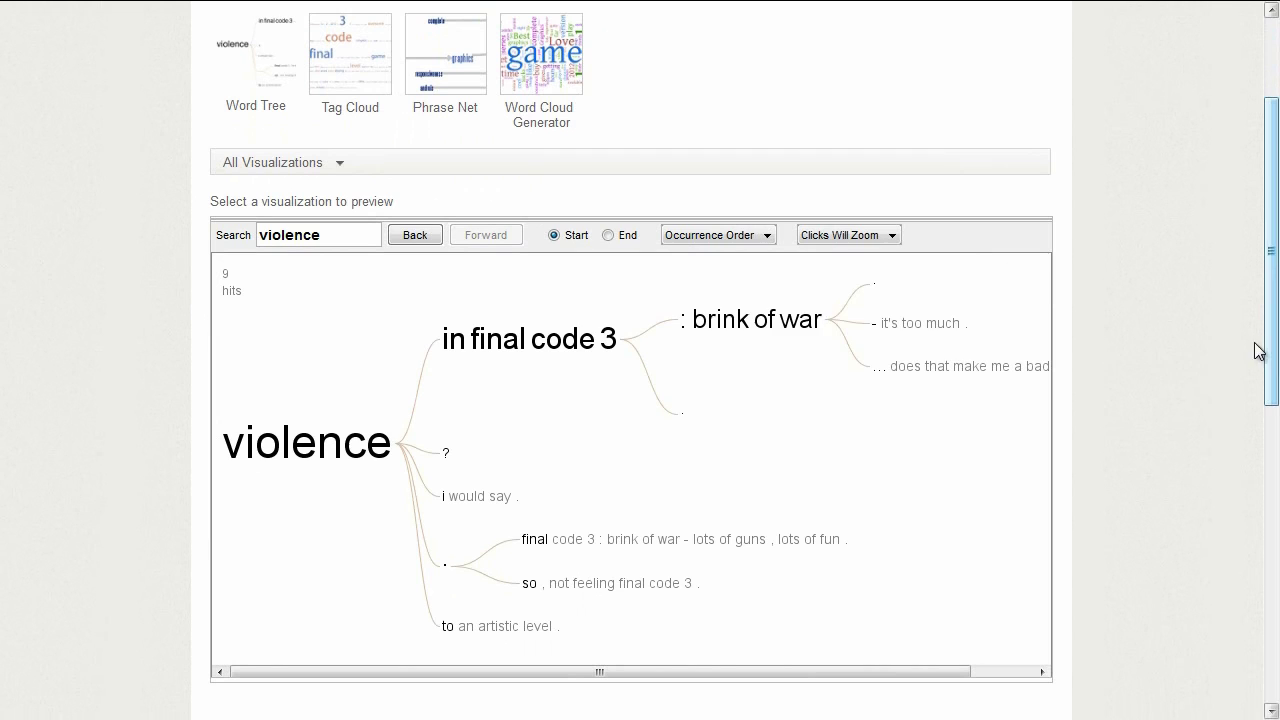
click(512, 342)
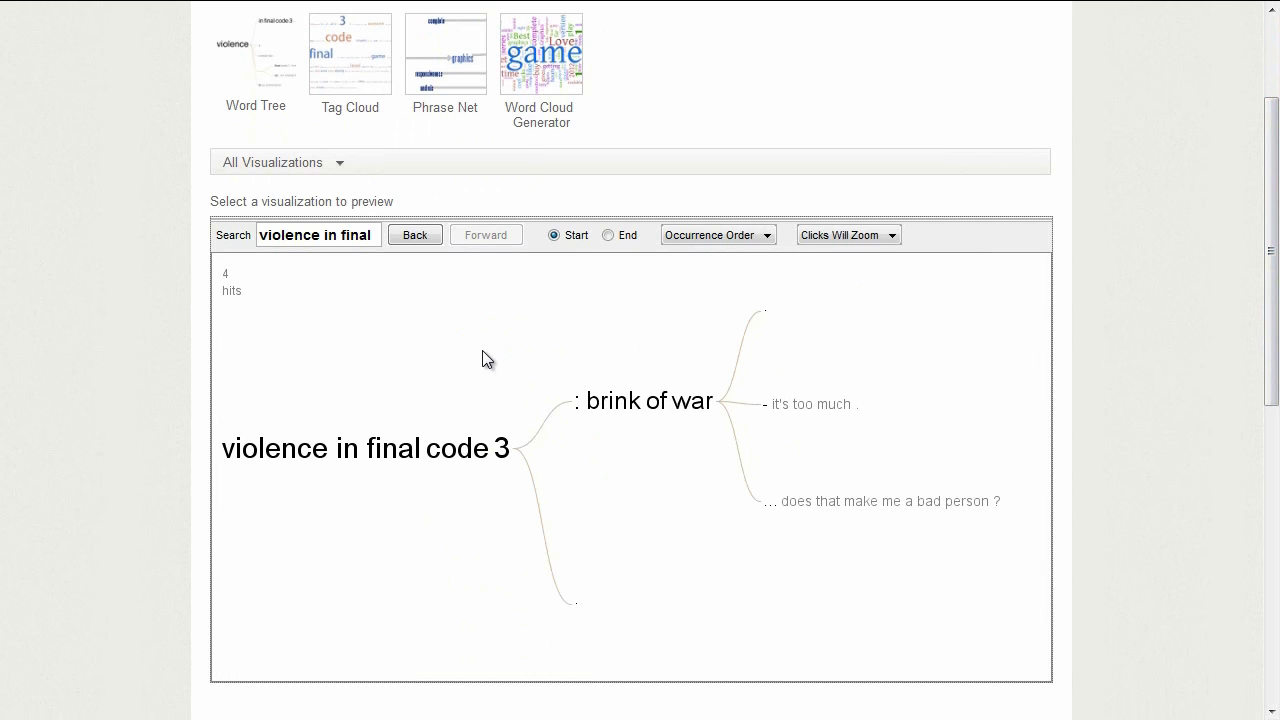
drag(377, 235, 257, 236)
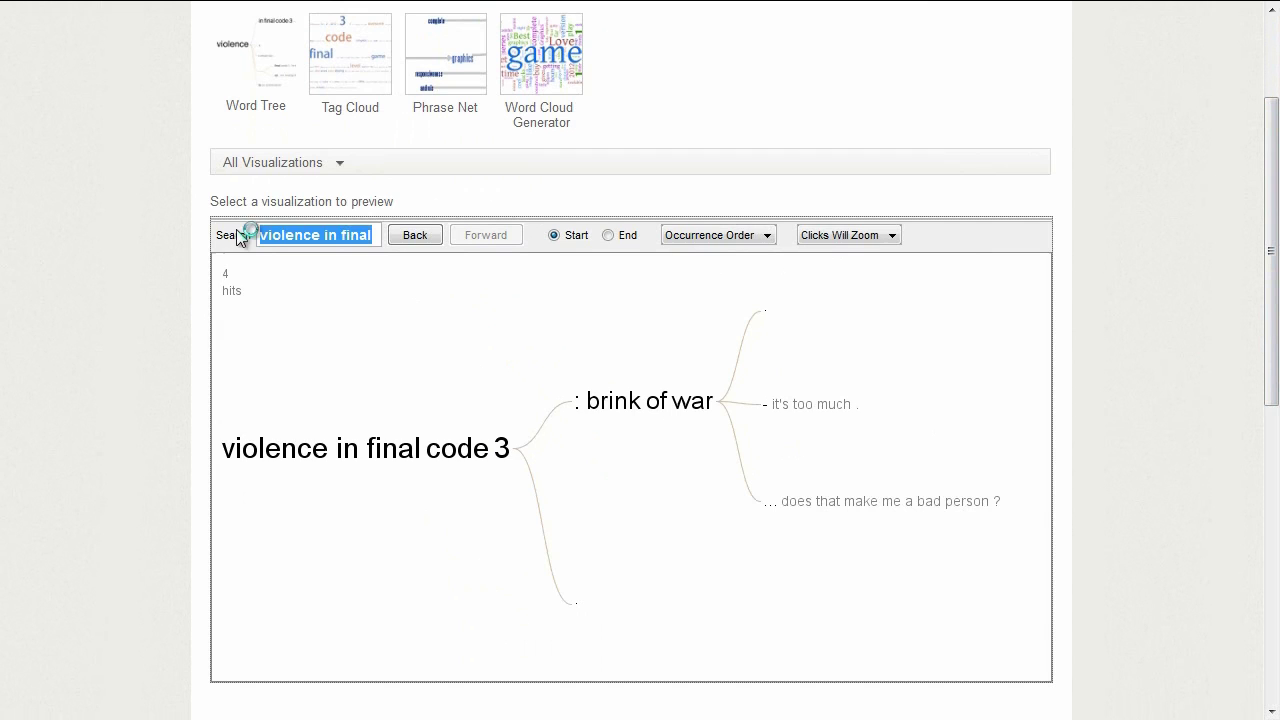
text(game)
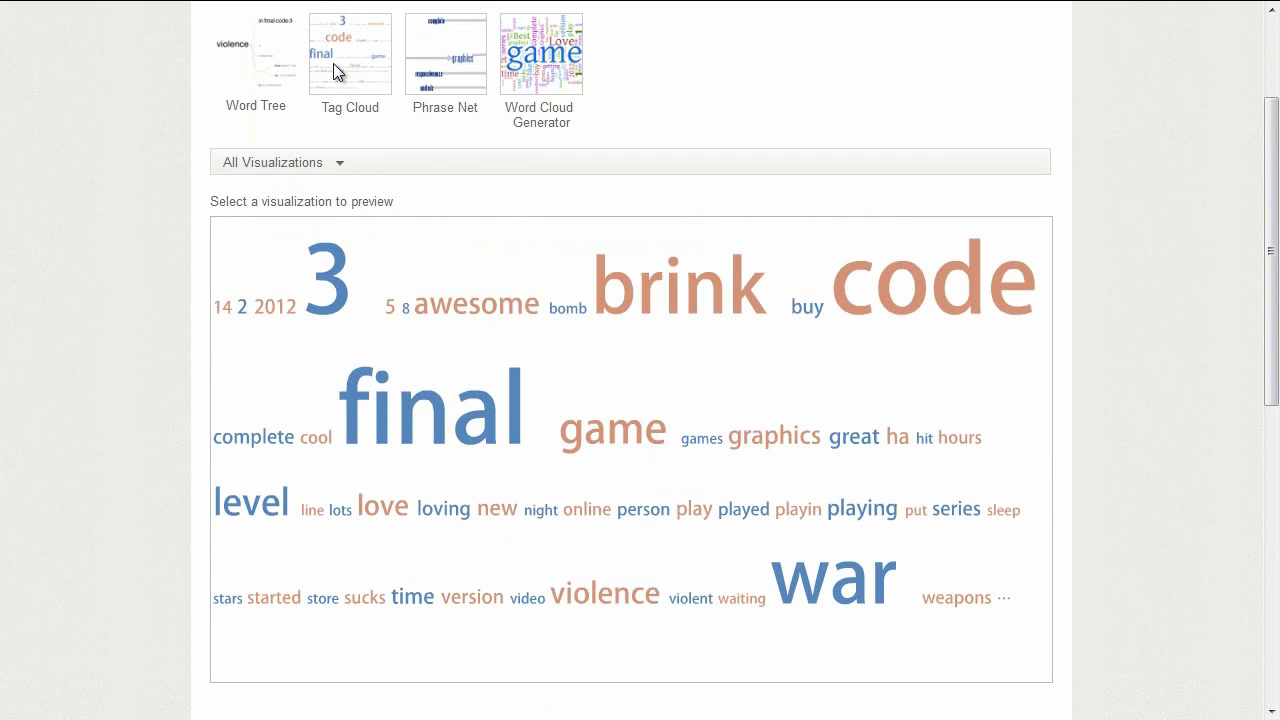
Preview the tweets as a Phrase Net joined by 'a', then as a generated word cloud
mouse_move(355, 383)
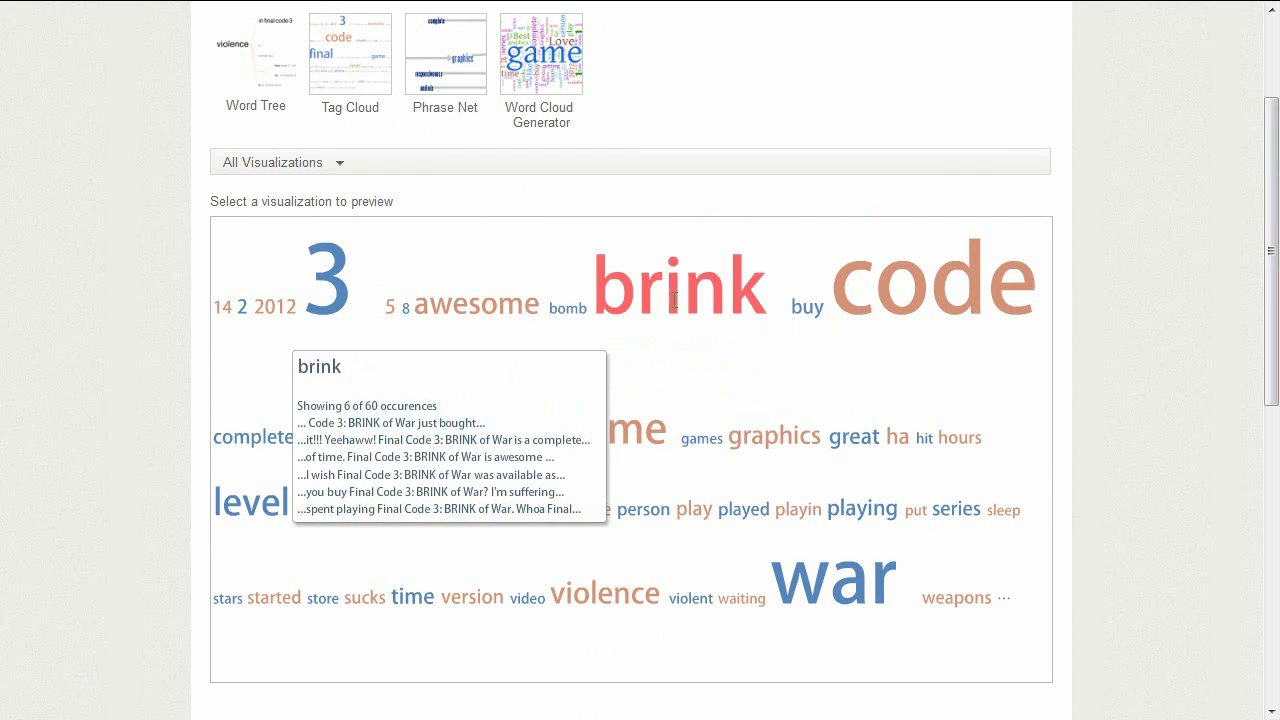
mouse_move(846, 268)
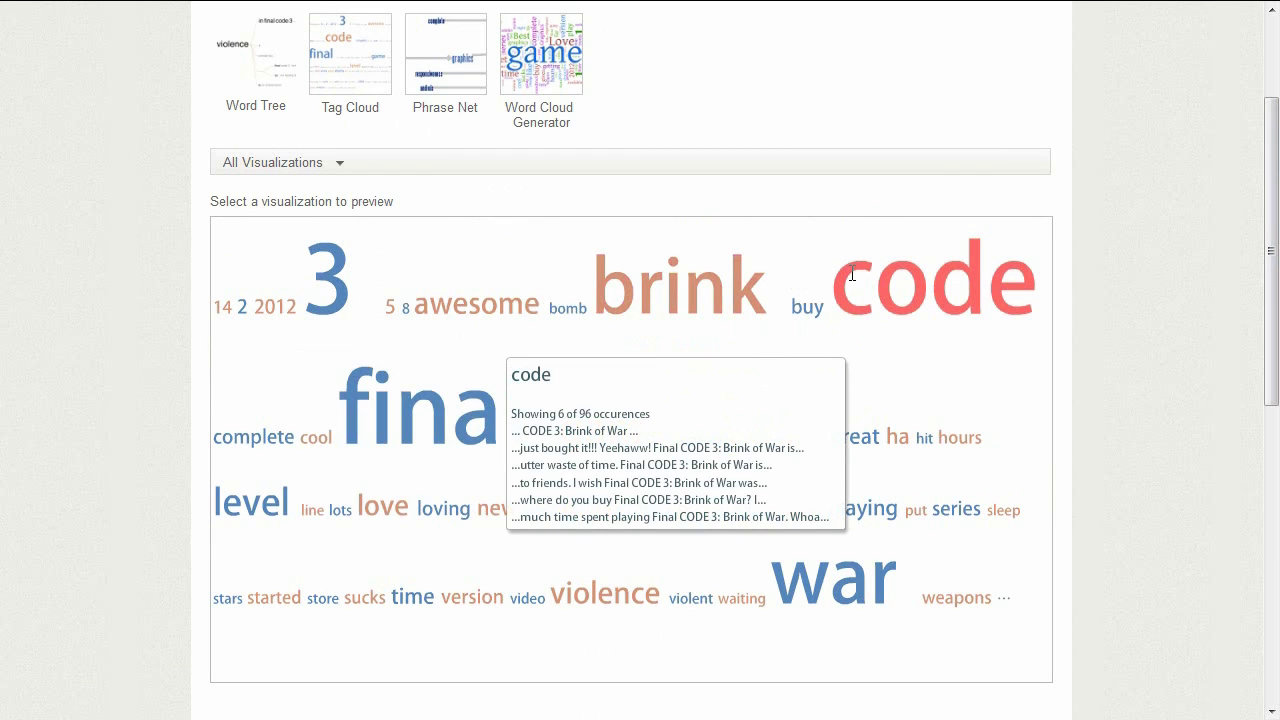
click(446, 63)
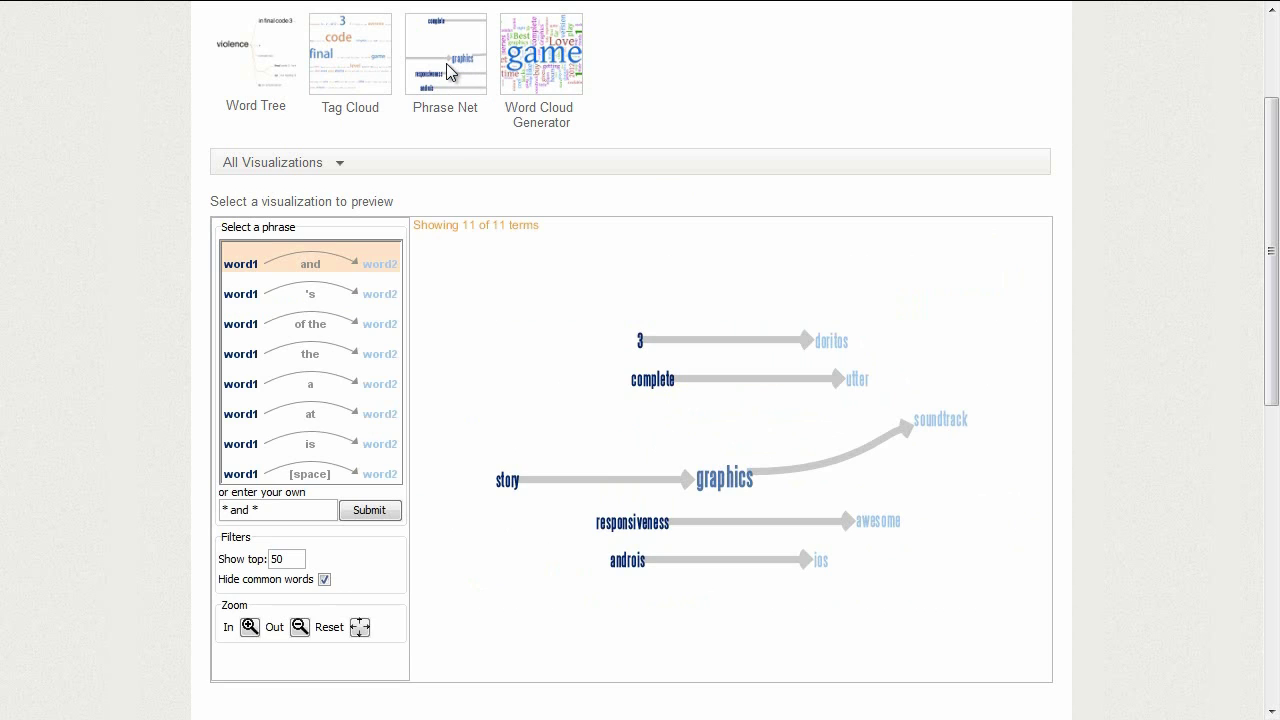
click(310, 386)
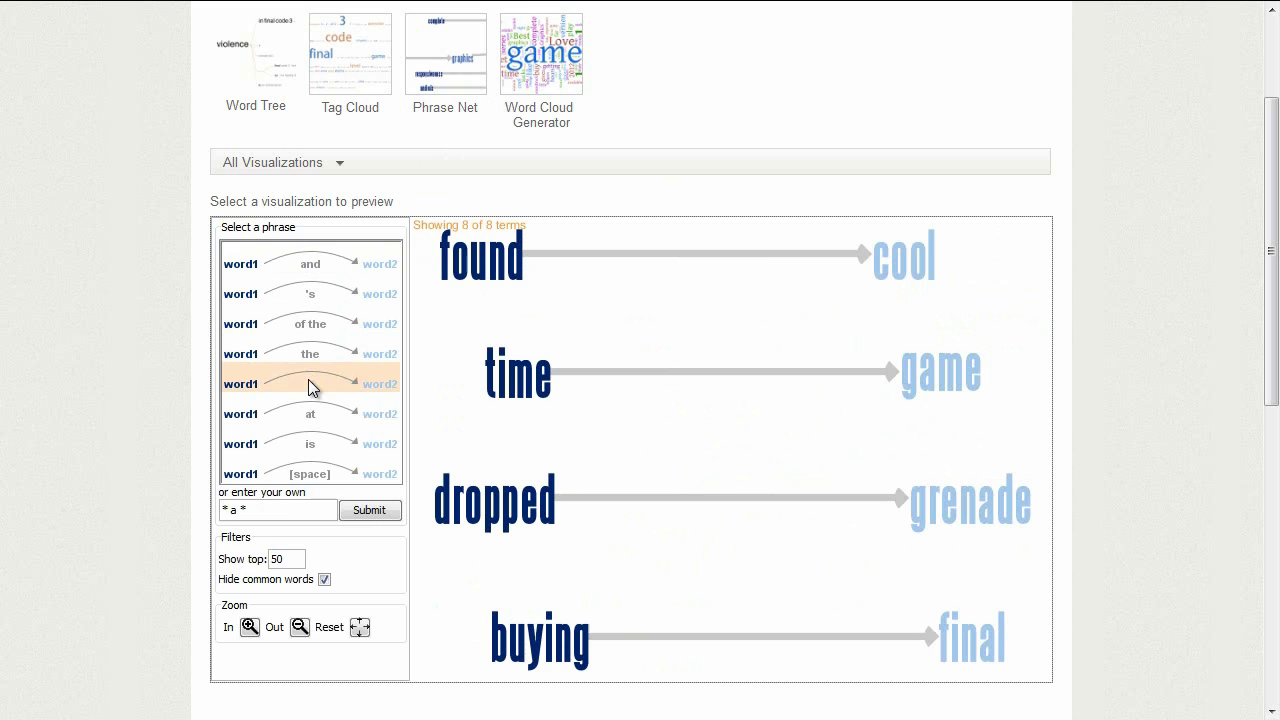
click(532, 66)
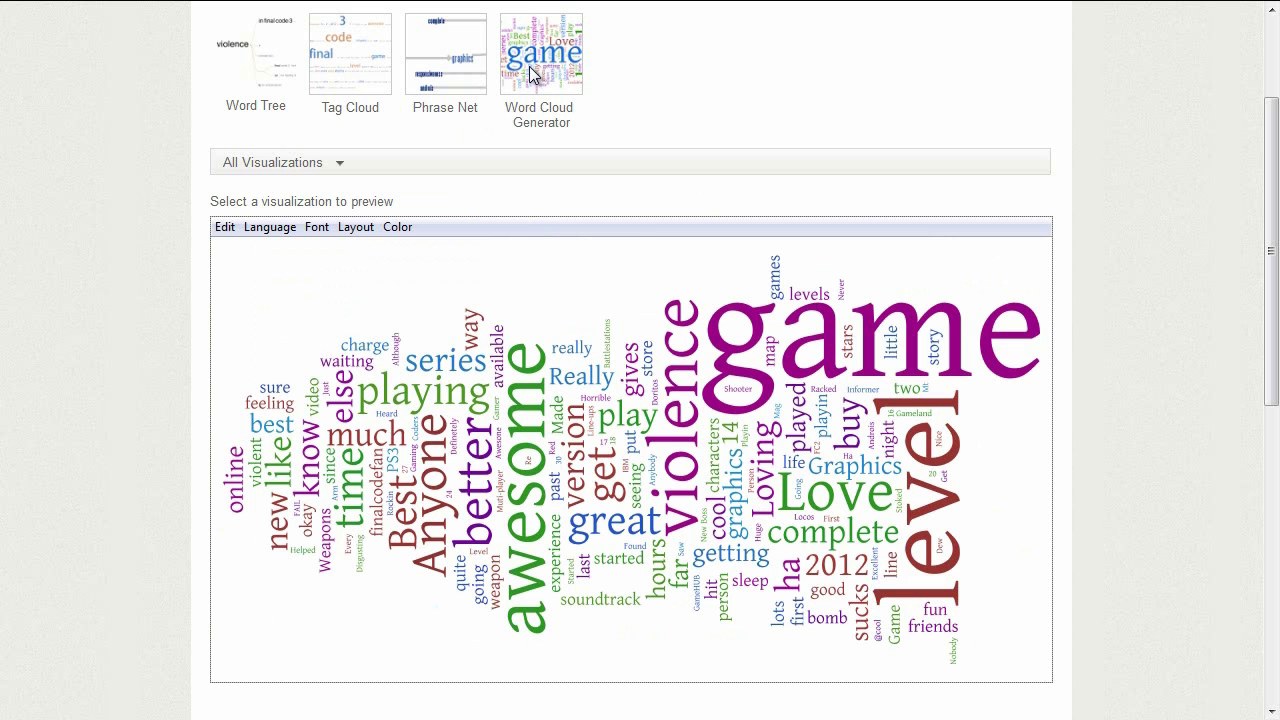
Title the word cloud 'Final Code 3 - Tweet Cloud' and publish it with Finish & Share
drag(1268, 232, 1272, 481)
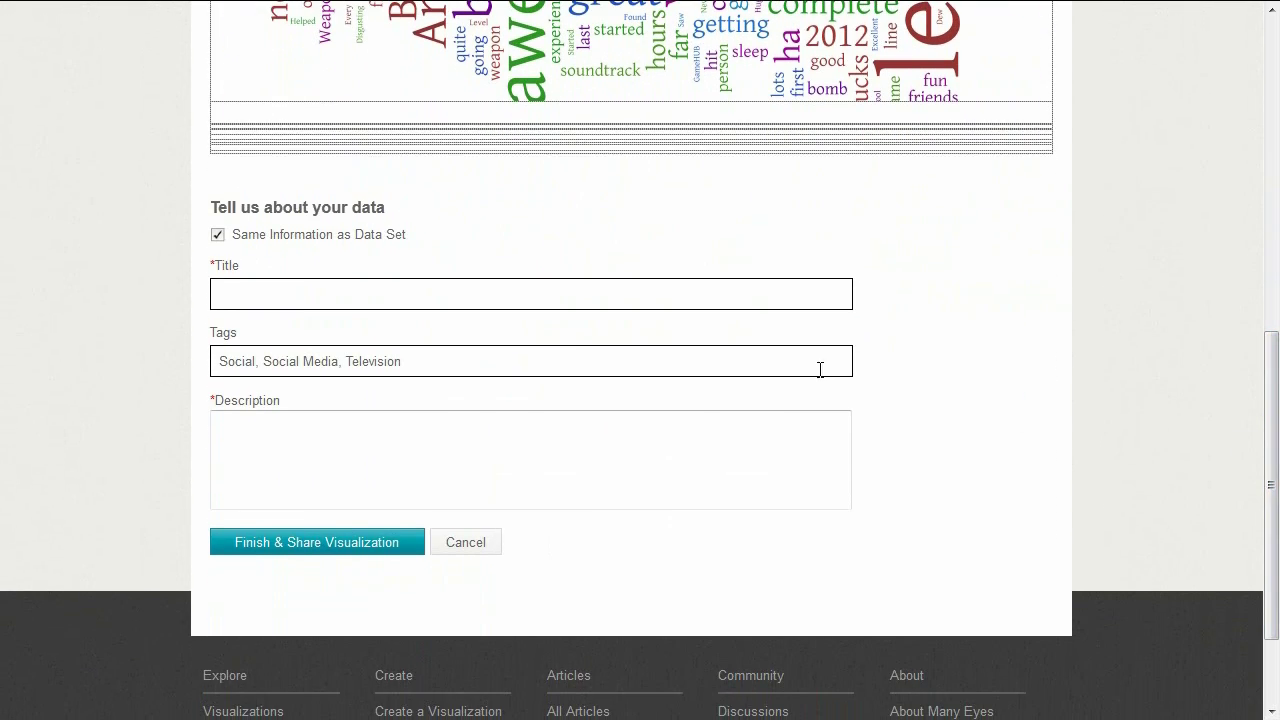
click(715, 290)
text(Final Code 3 - Tweet Cloud)
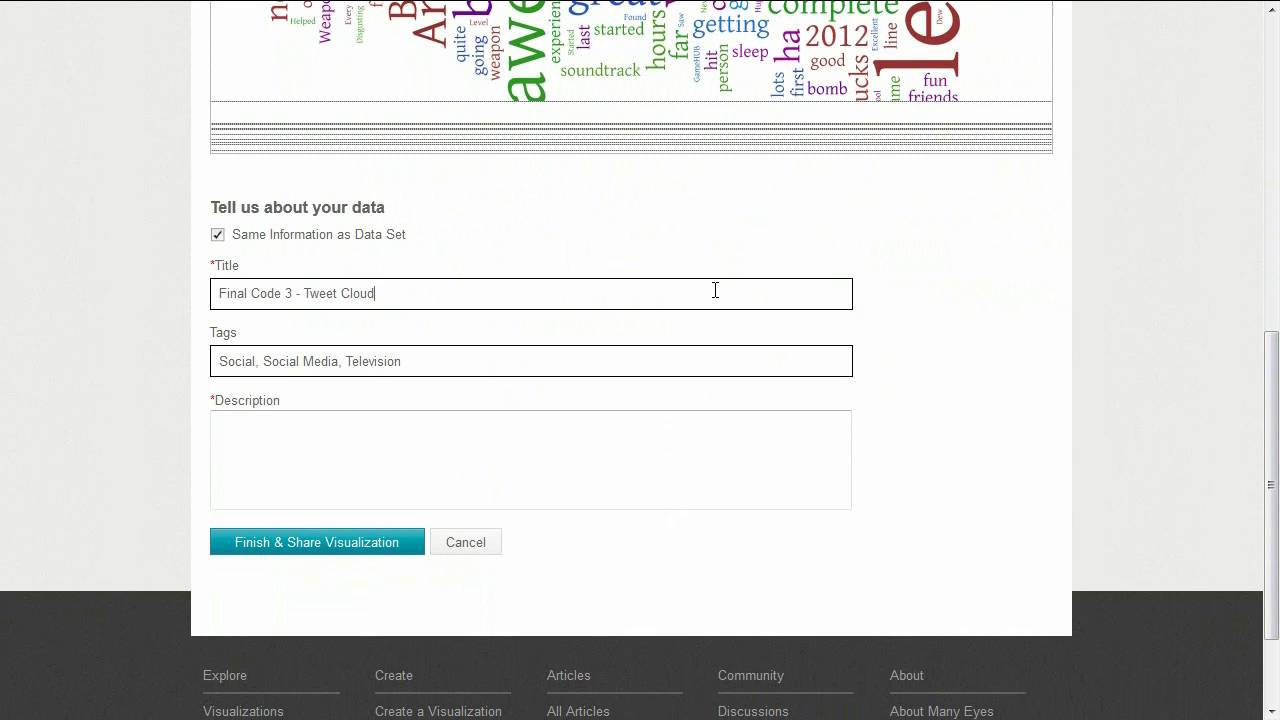
click(280, 547)
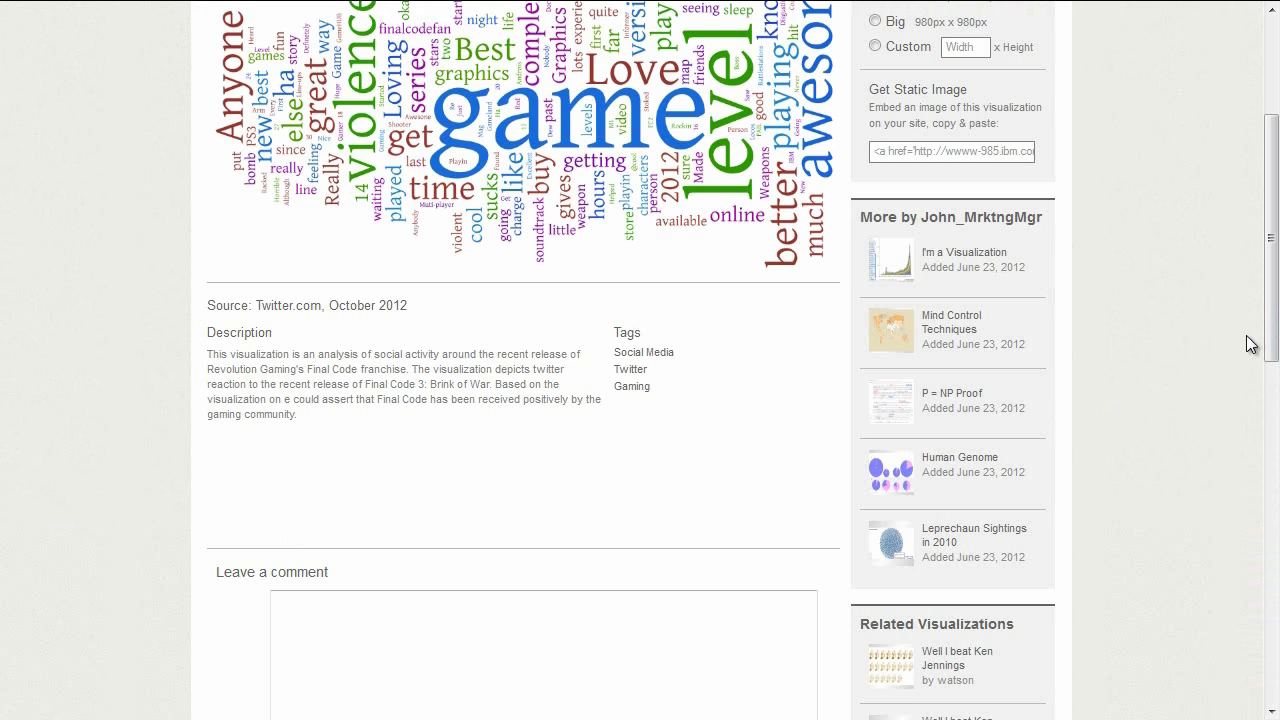
drag(1276, 297, 1272, 198)
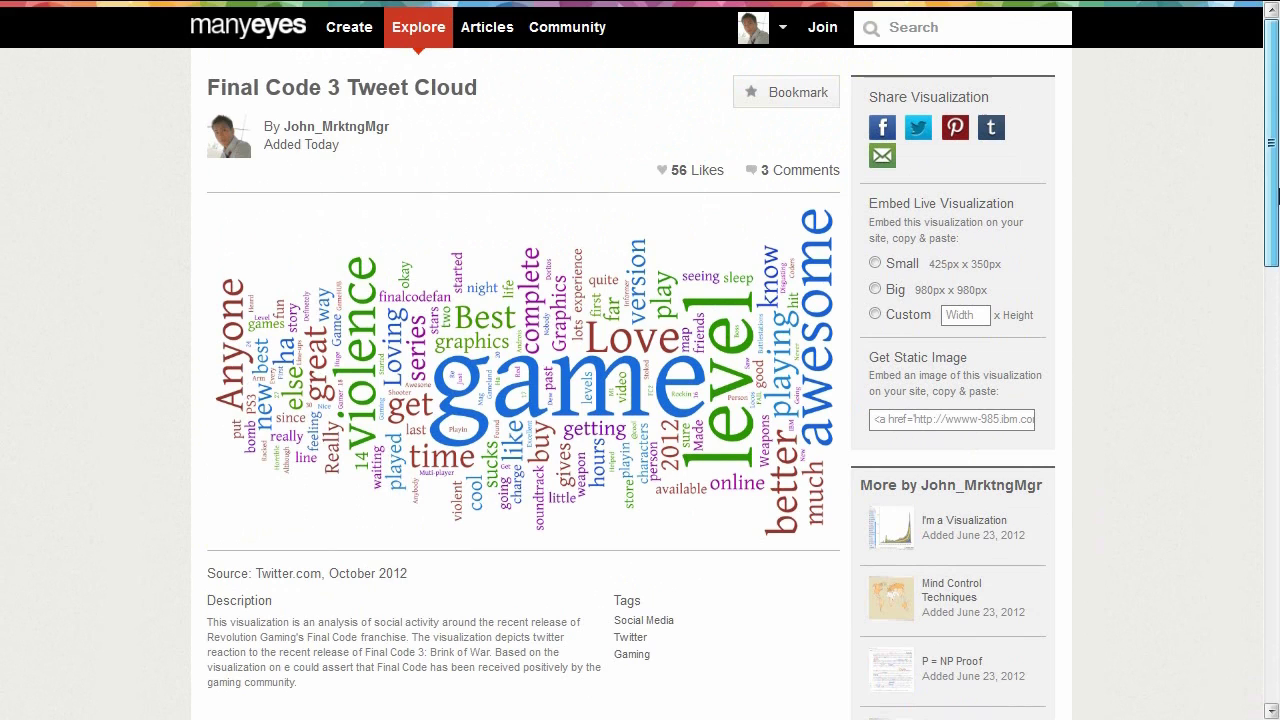
Tweet 'Final Code 3: Brink of War was awesome ... Check out this visualization -' before the shared link
click(918, 132)
key(Home)
text(Final )
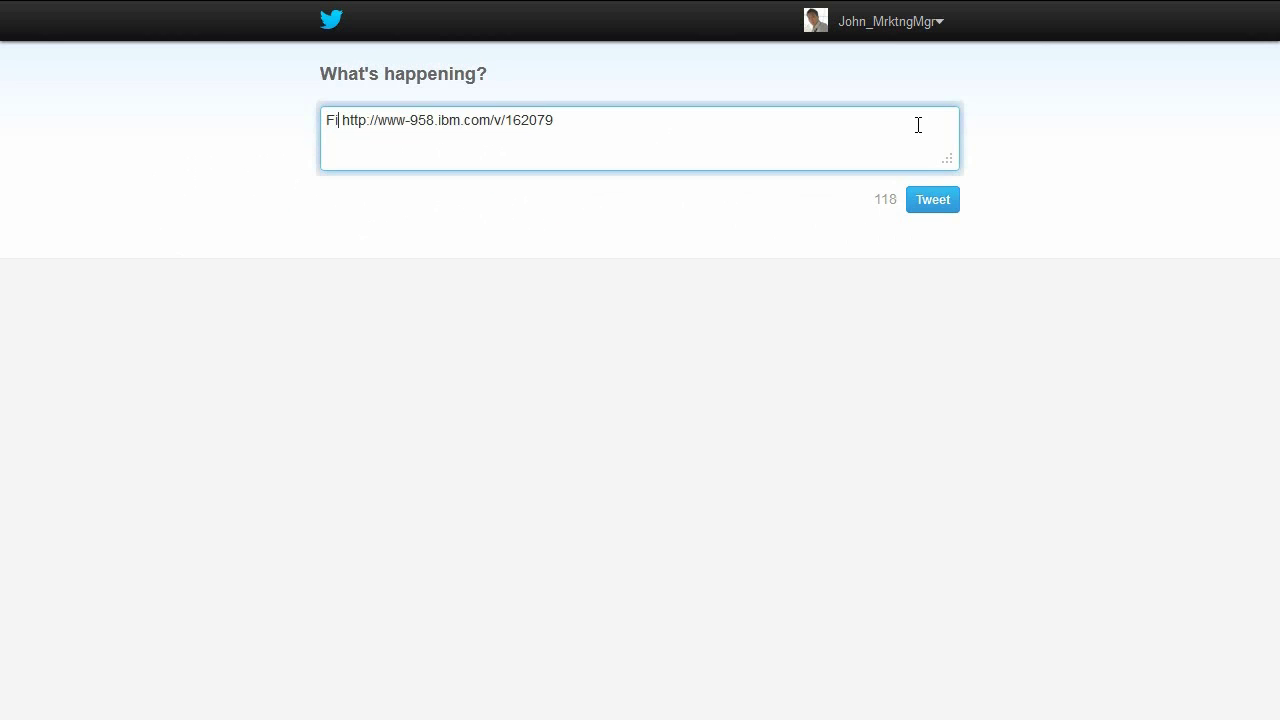
text(Code 3: Brink of War was awesome ... Che)
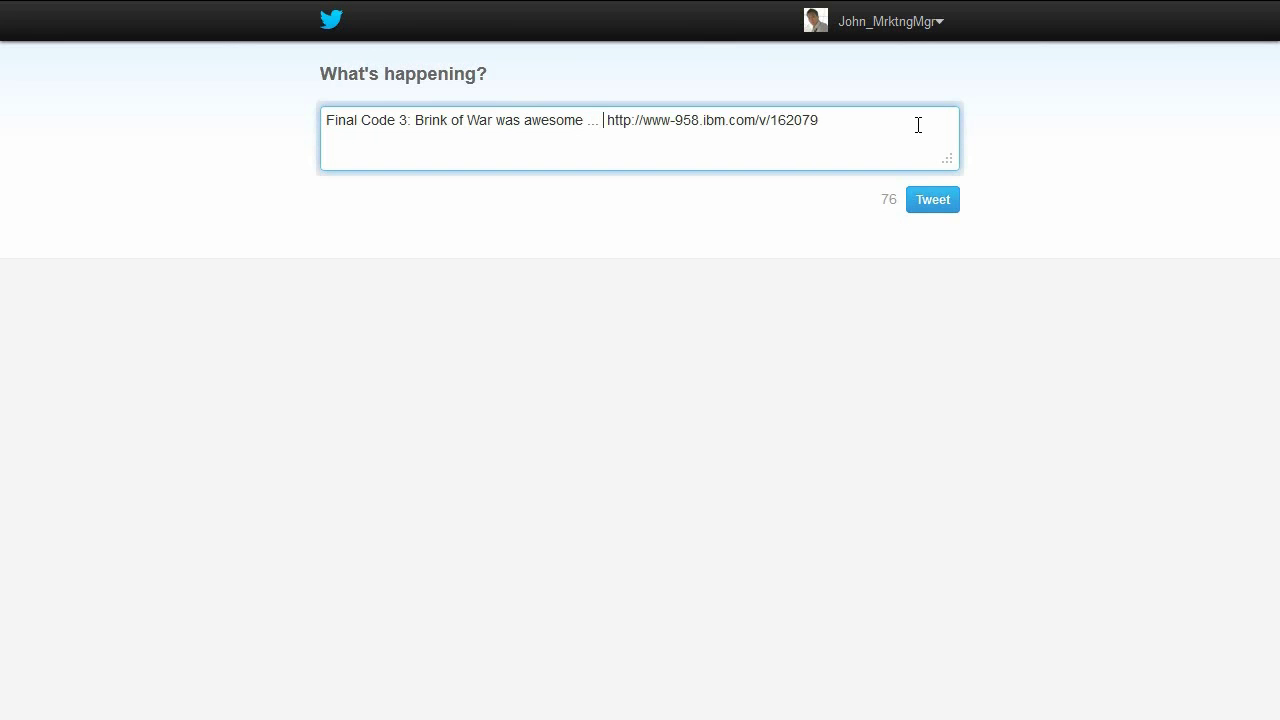
text(ck out this visualization -)
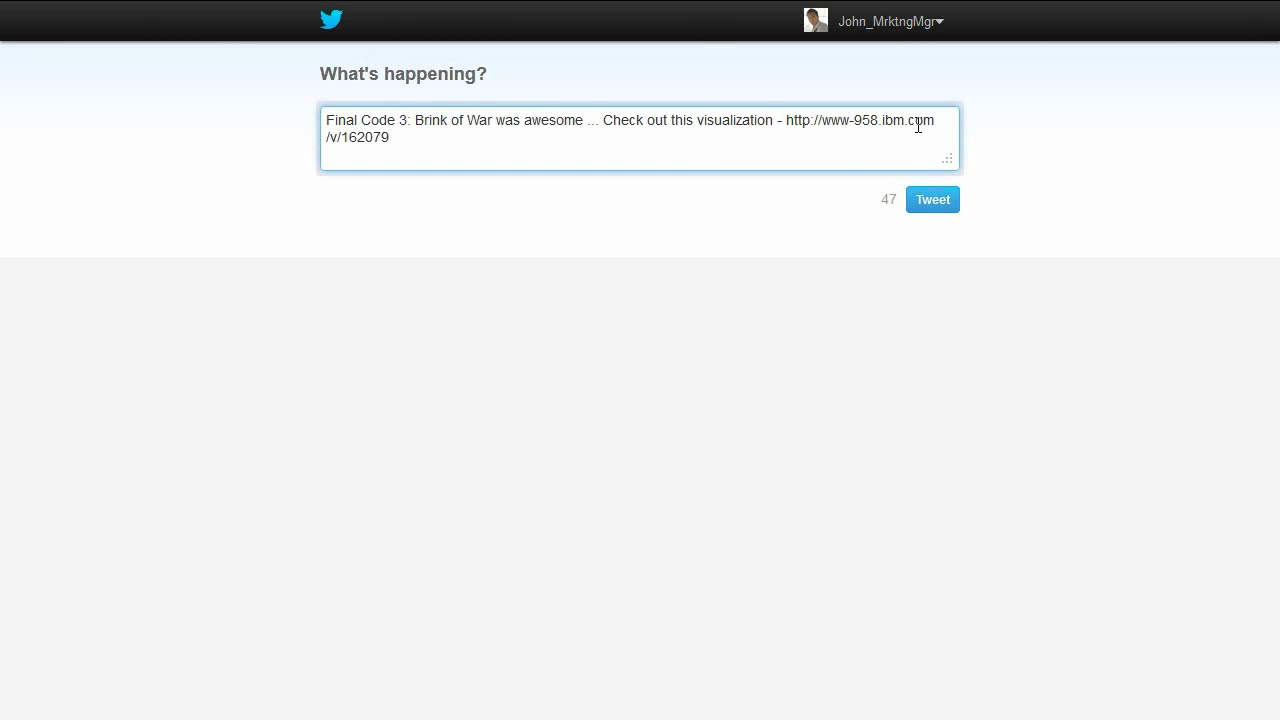
click(922, 203)
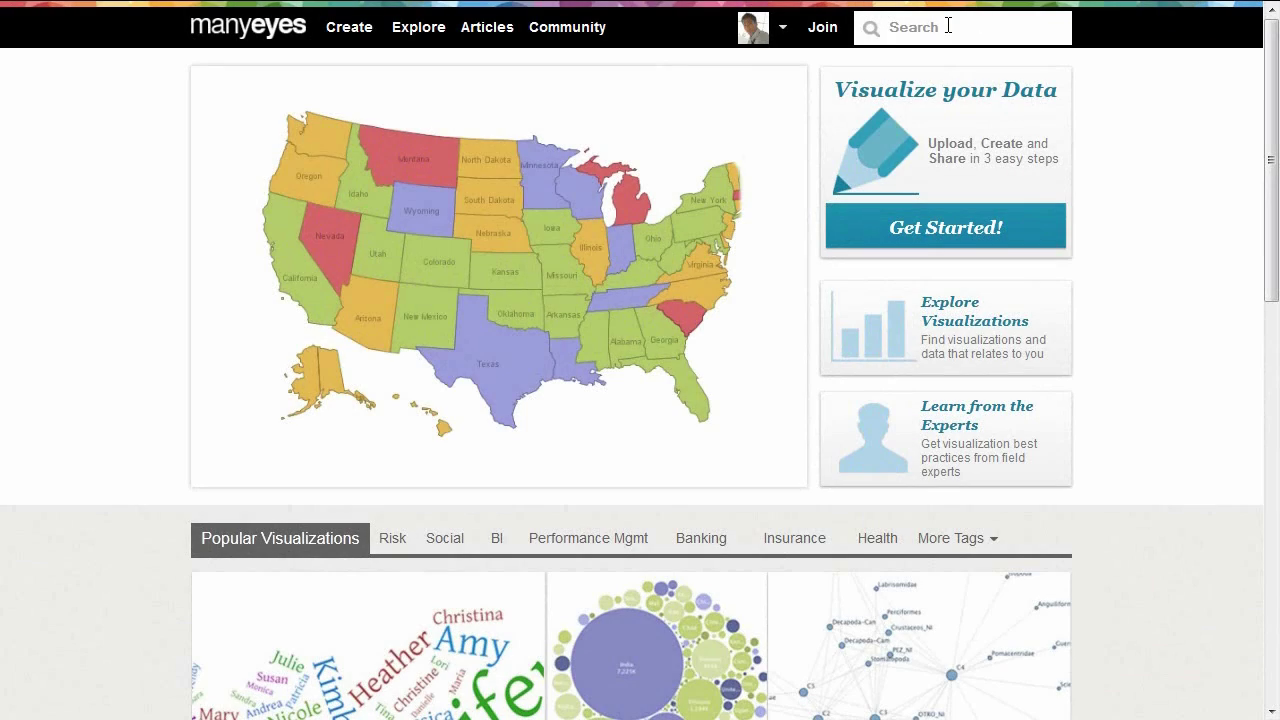
Search Many Eyes for 'Social' and open the Real-Time Sentiment Analysis article
drag(943, 26, 884, 27)
text(Social)
click(866, 30)
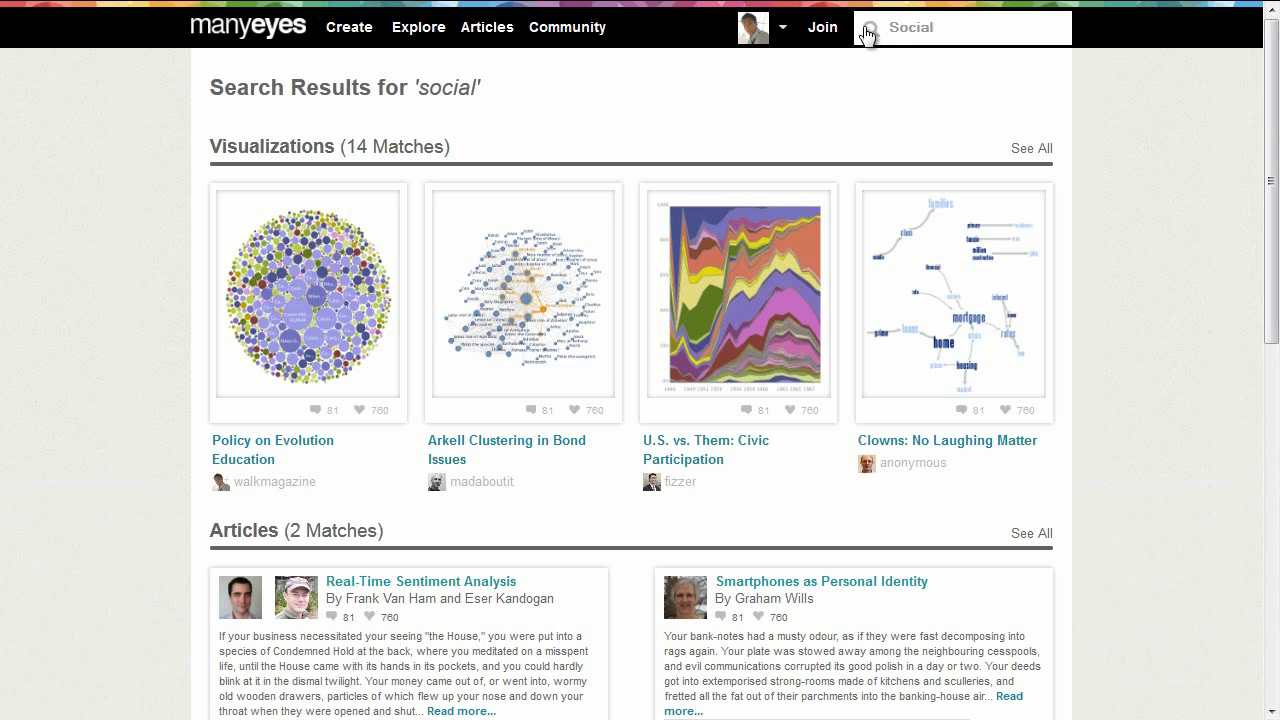
mouse_move(1272, 100)
mouse_down()
mouse_move(1277, 338)
mouse_move(1277, 98)
mouse_up()
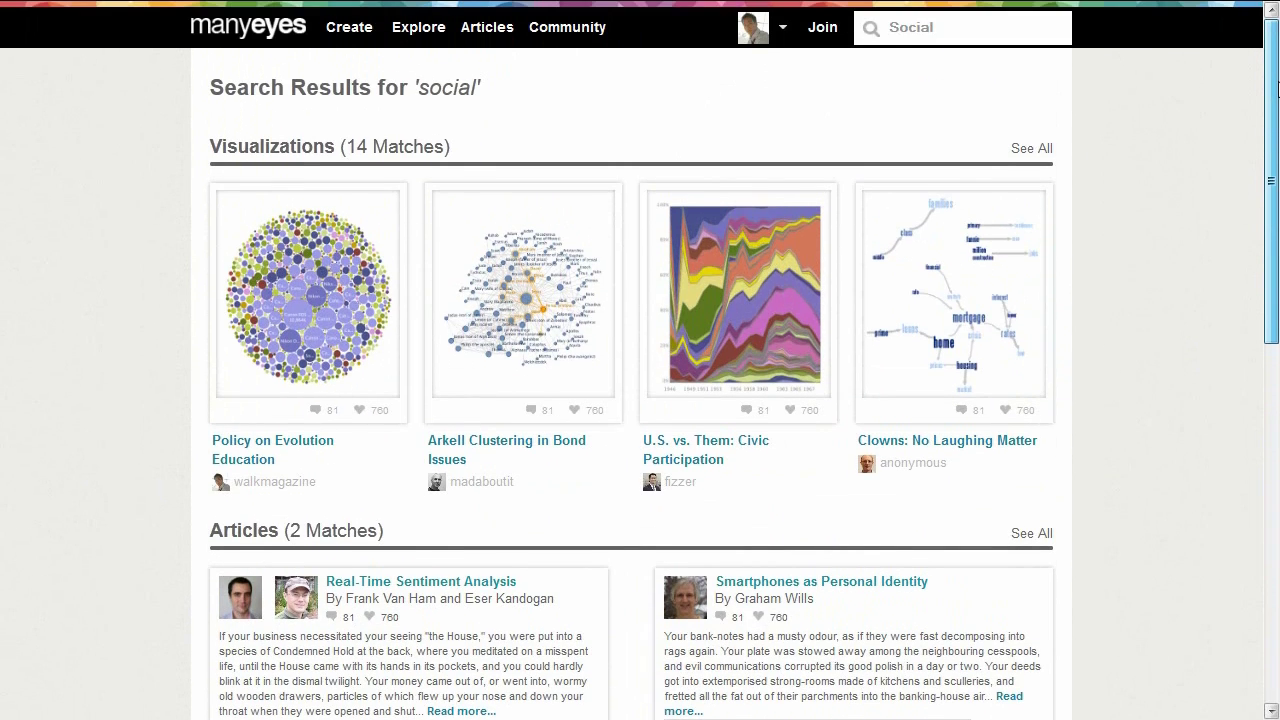
click(380, 582)
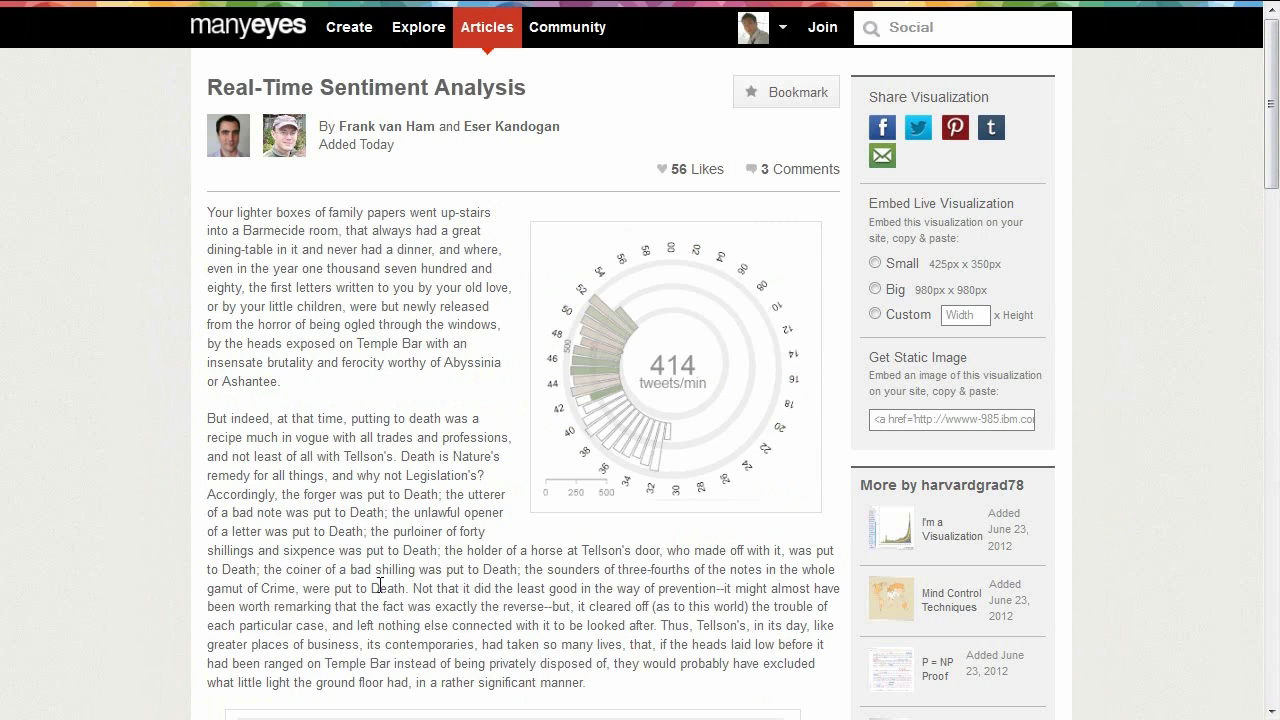
mouse_move(1276, 158)
mouse_down()
mouse_move(1277, 346)
mouse_move(1277, 159)
mouse_up()
Launch Twitter Viz, analyse tweets about 'iPhone', and scroll through the dashboard panels
click(673, 378)
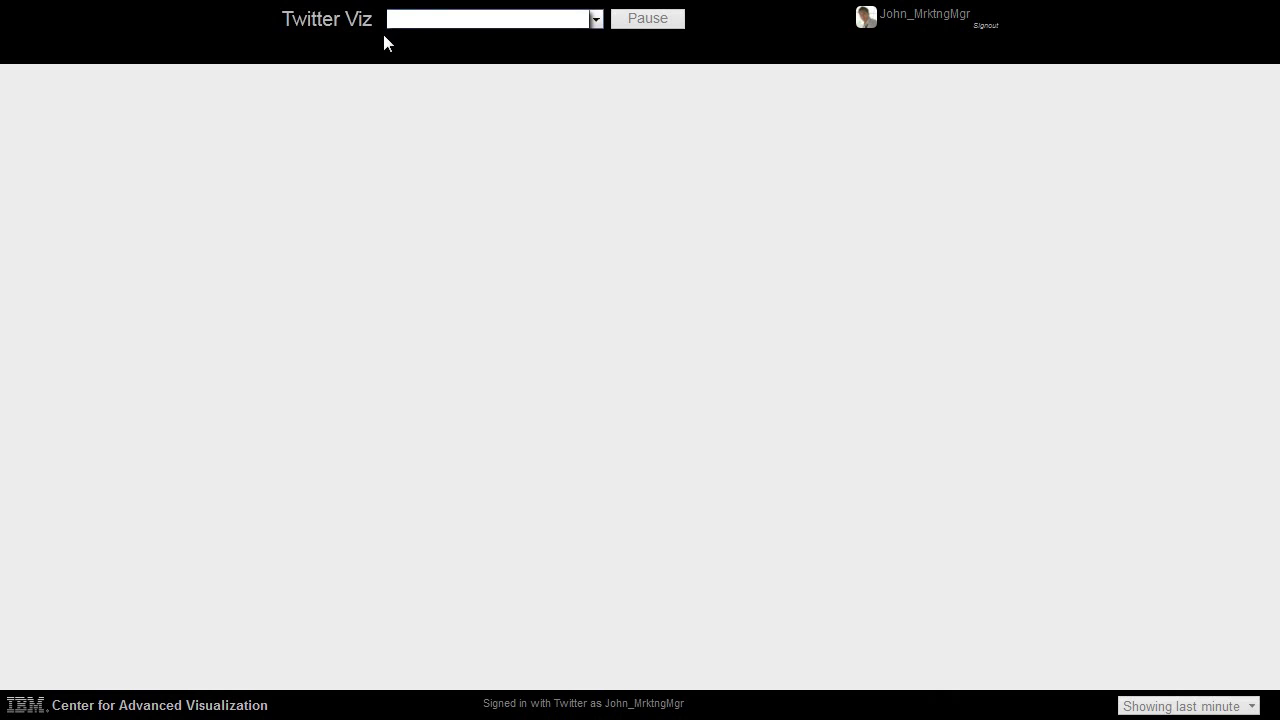
text(iPhone)
key(Return)
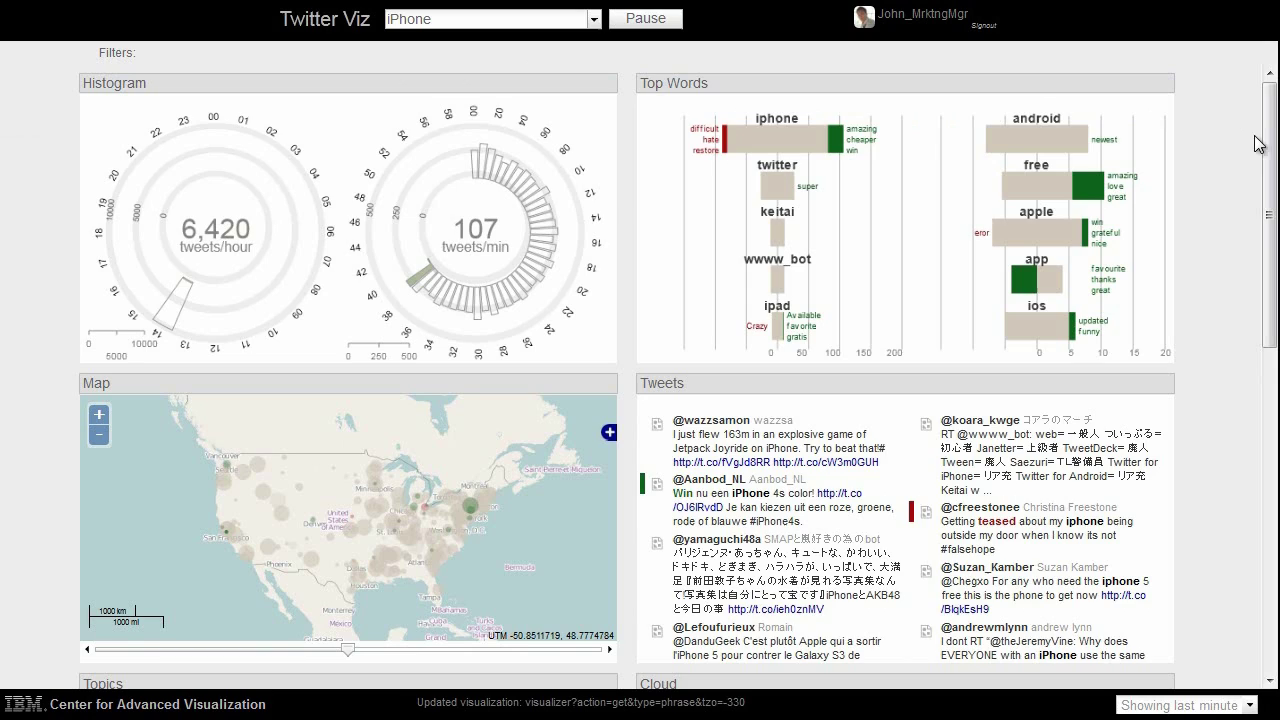
scroll(1268, 255, down, 2)
scroll(1268, 255, down, 4)
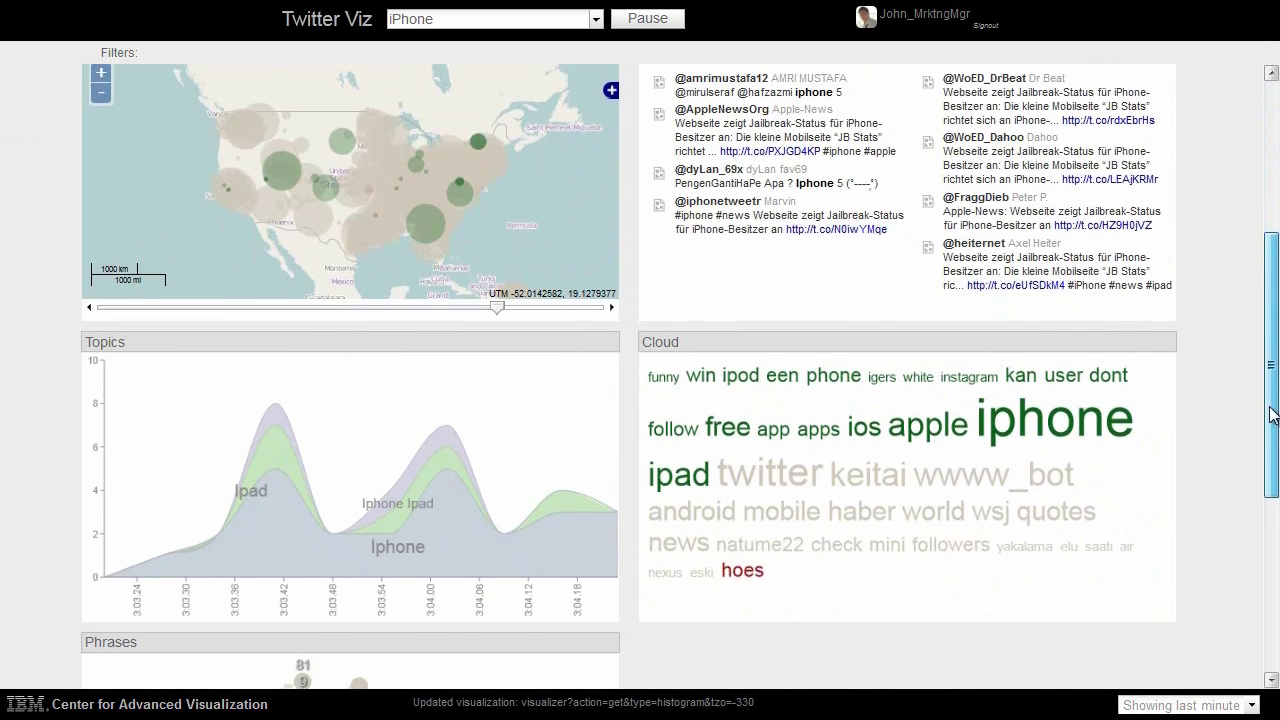